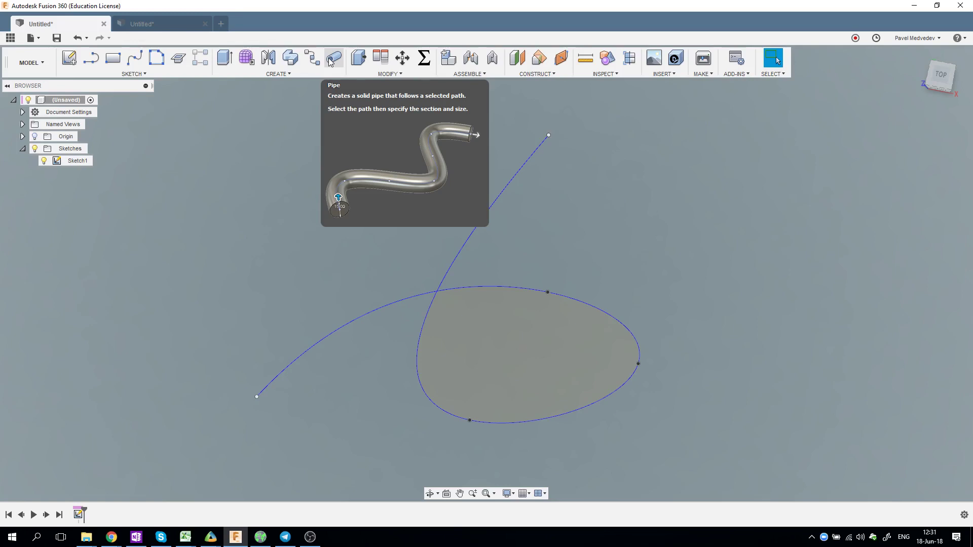
# Step: Try a pipe along the spline, cancel it, and bring up the second Untitled document
pyautogui.click(330, 60)
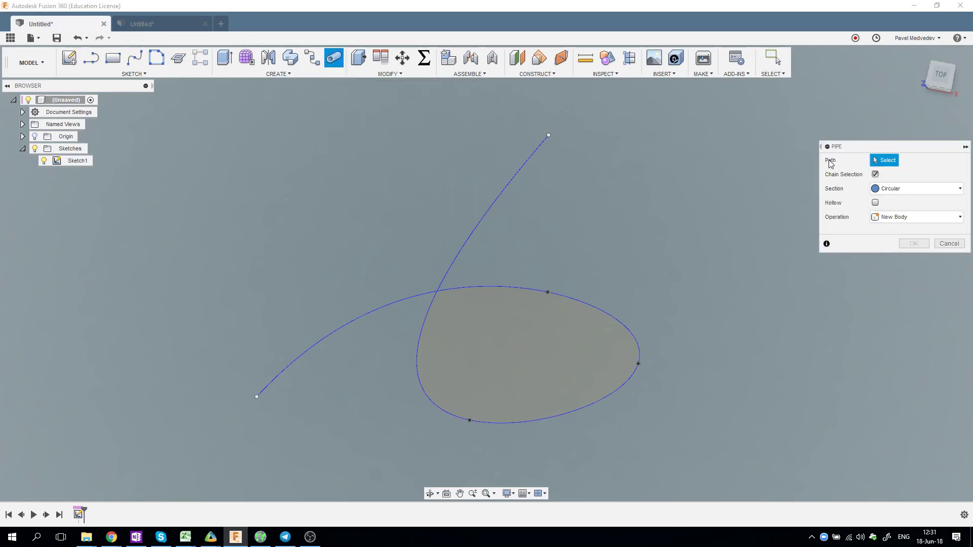
pyautogui.click(495, 204)
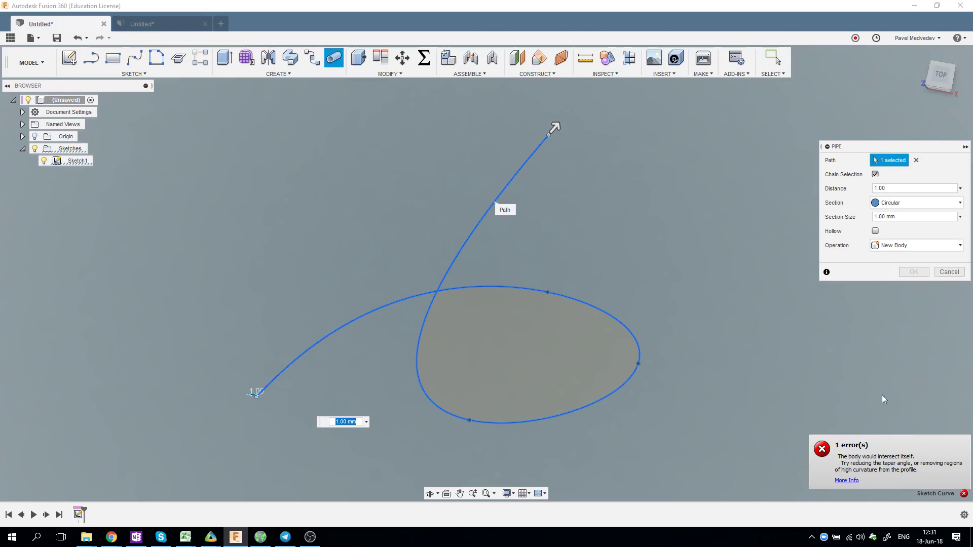
pyautogui.click(949, 273)
pyautogui.click(170, 24)
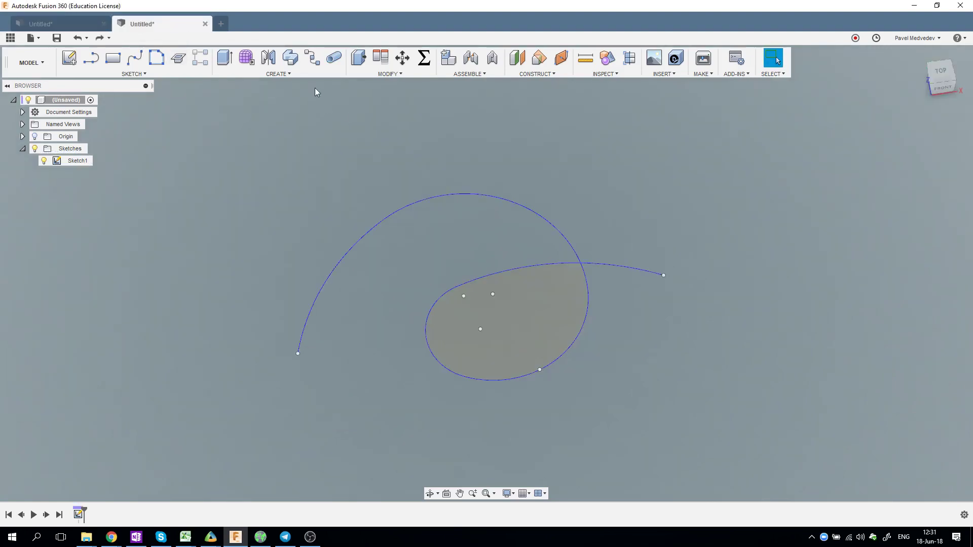
pyautogui.click(334, 57)
pyautogui.click(434, 196)
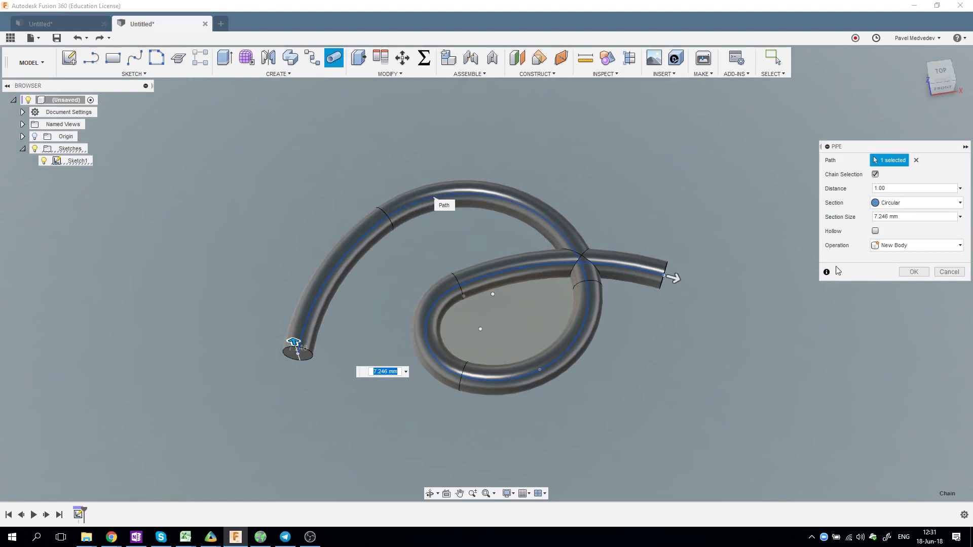
pyautogui.click(956, 276)
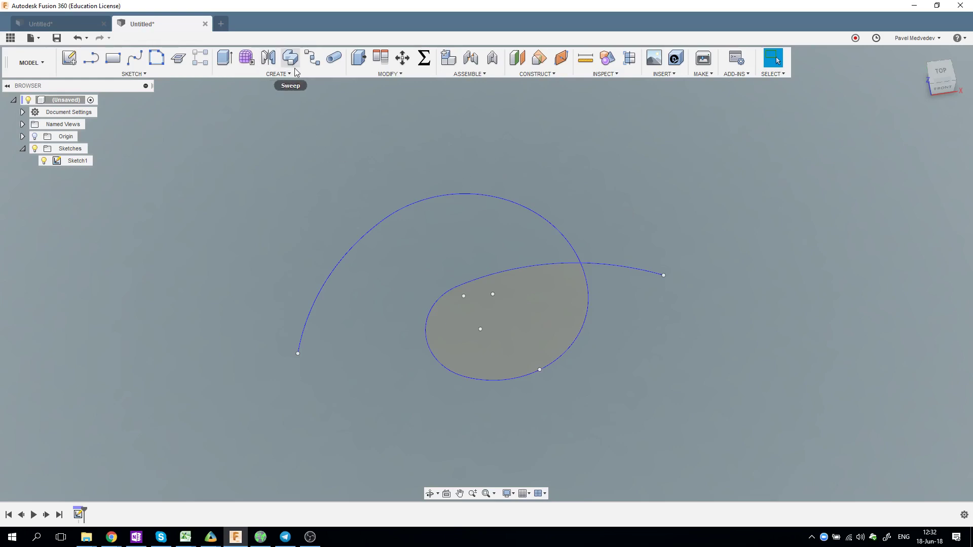
# Step: Open Sketch1 for editing and adjust the large open spline
pyautogui.doubleClick(57, 161)
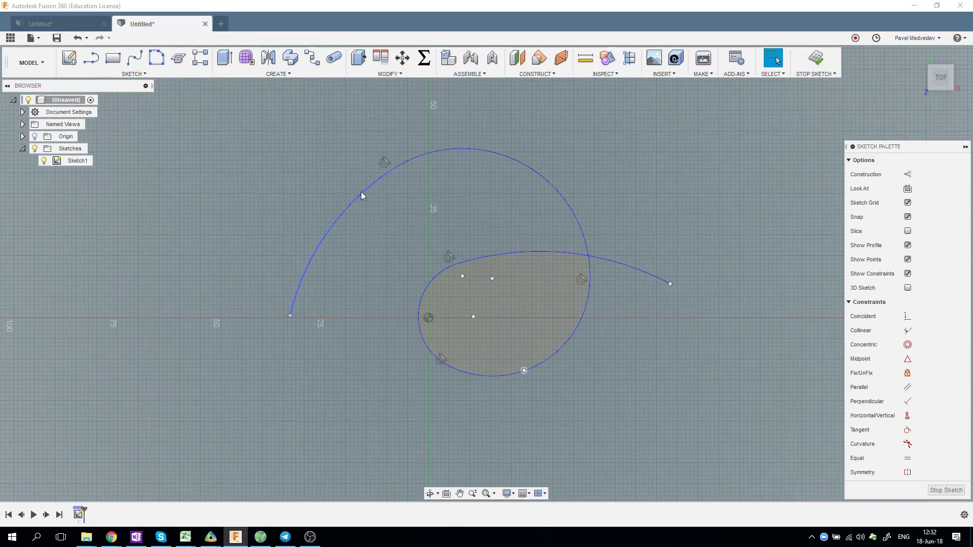
pyautogui.click(361, 197)
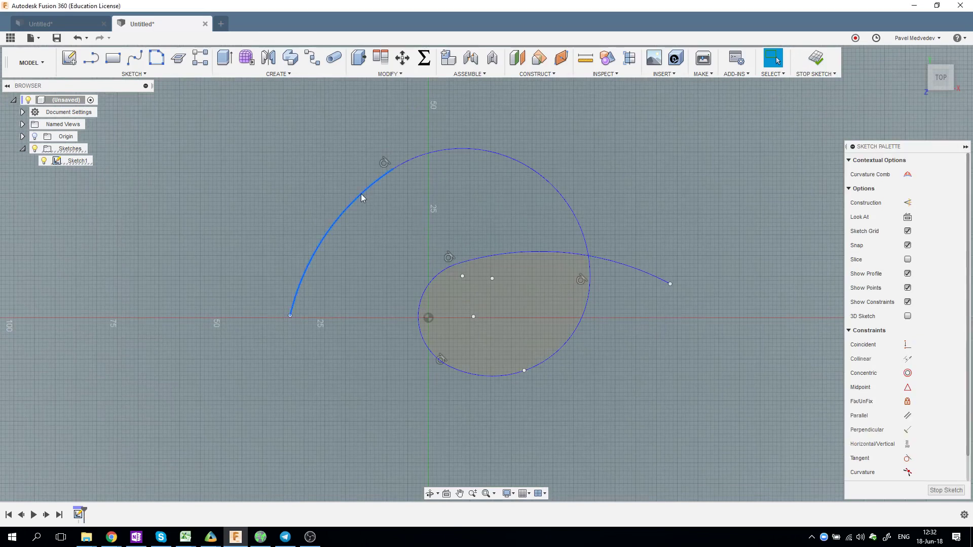
pyautogui.click(433, 178)
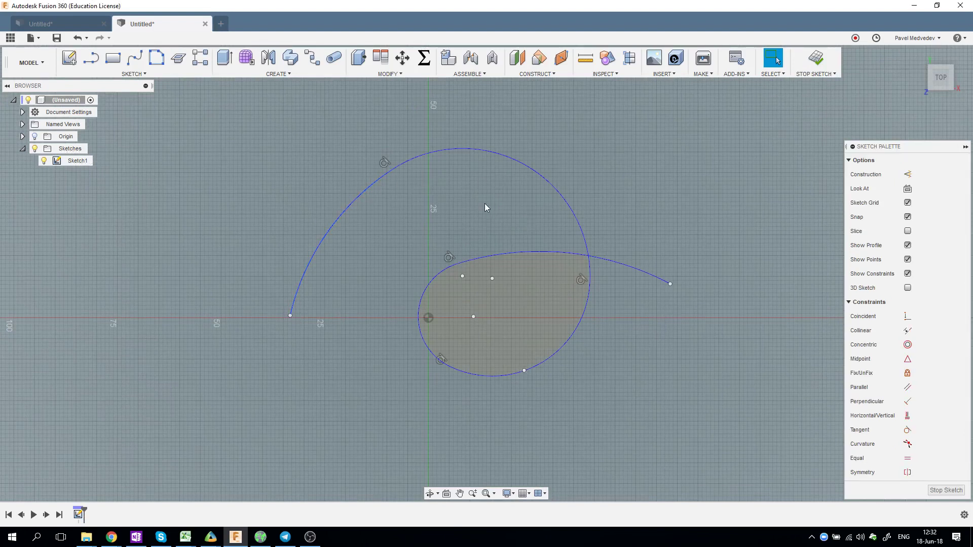
pyautogui.moveTo(403, 188); pyautogui.dragTo(389, 175)
# Step: Apply a Curvature constraint joining the open spline smoothly to the loop's lower curve
pyautogui.click(450, 357)
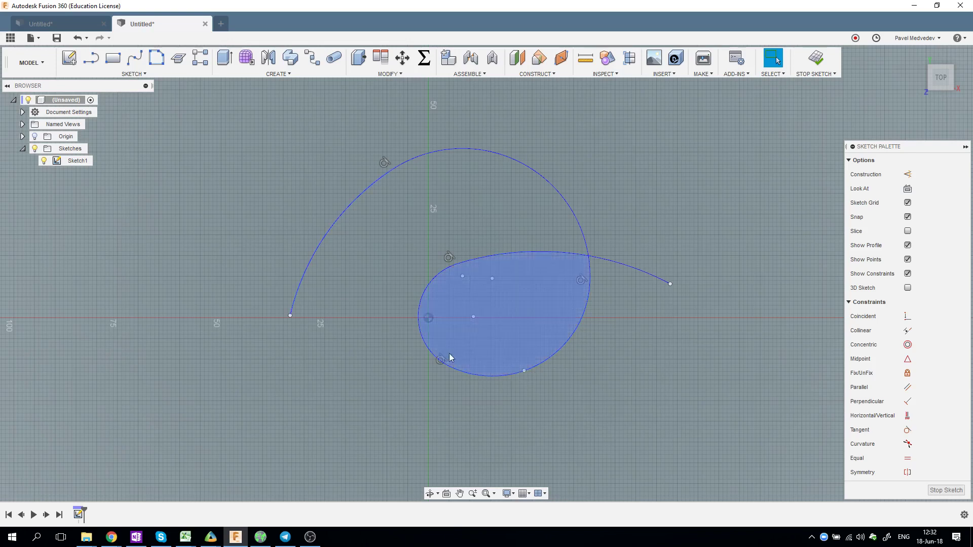
pyautogui.click(457, 264)
pyautogui.scroll(1, 581, 367)
pyautogui.scroll(1, 579, 363)
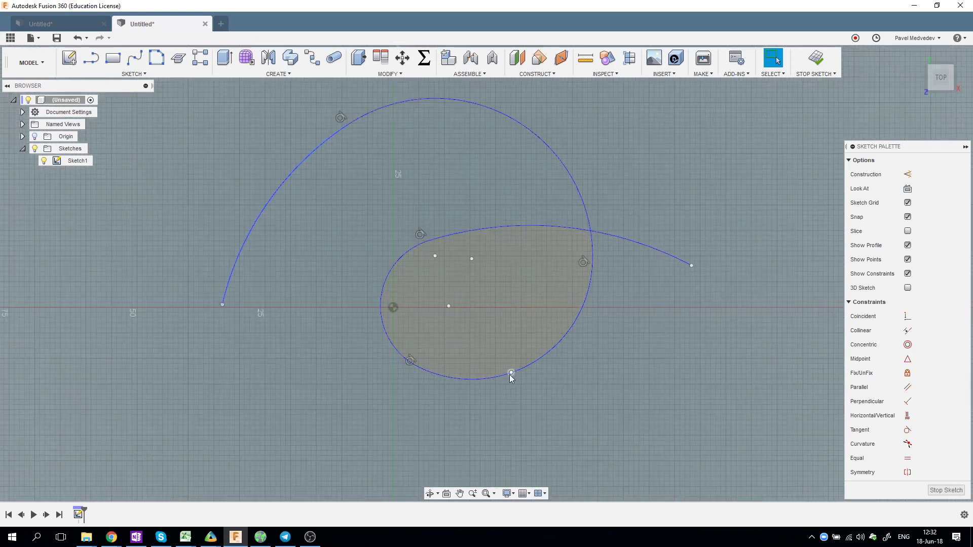
pyautogui.click(521, 370)
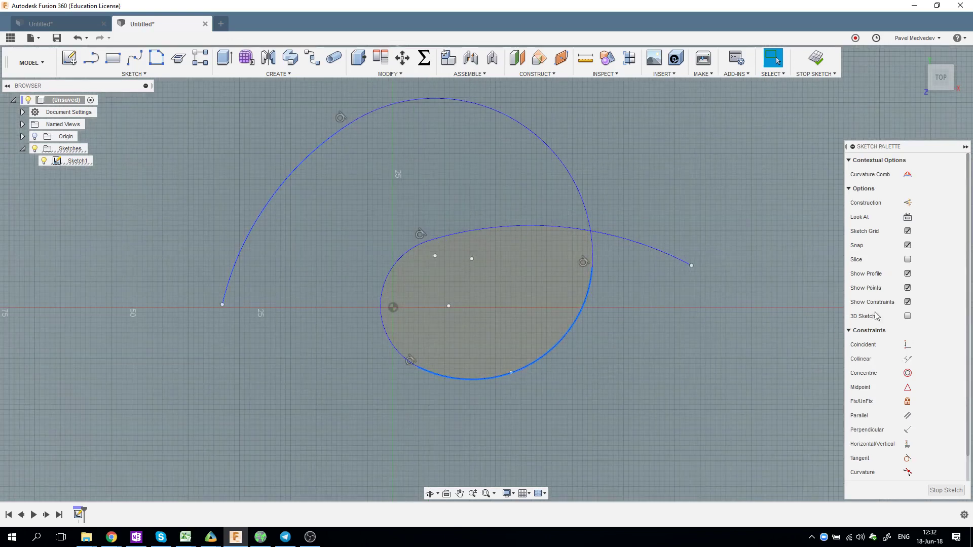
pyautogui.click(907, 458)
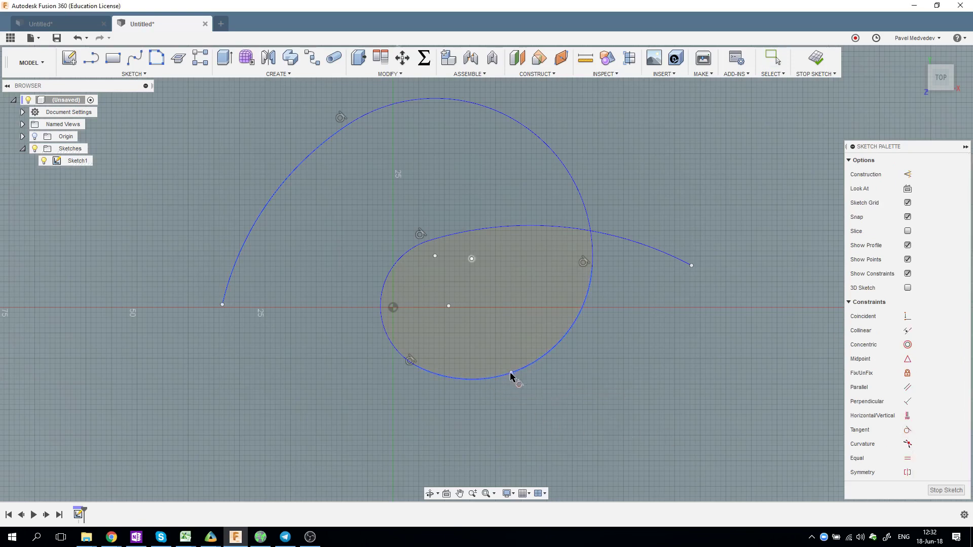
pyautogui.click(511, 373)
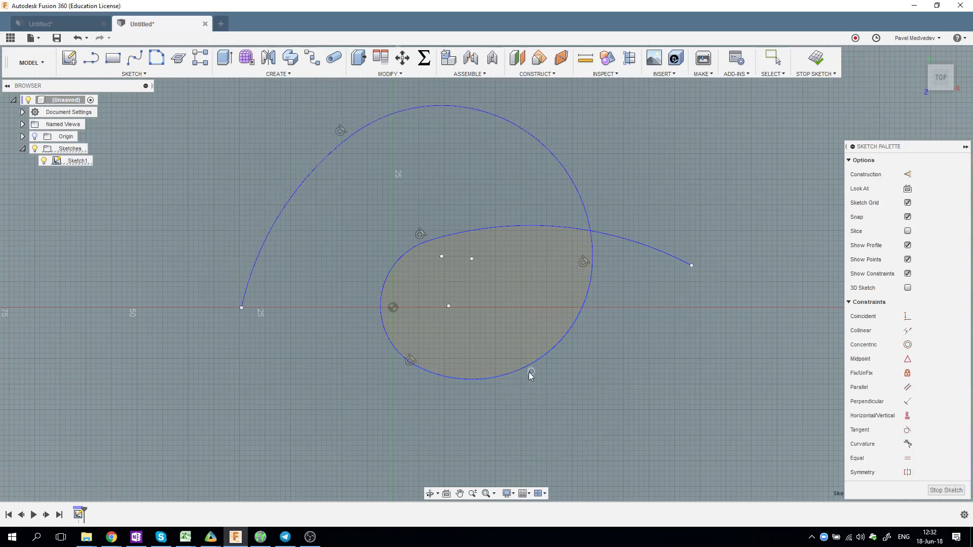
pyautogui.click(509, 358)
pyautogui.press('Escape')
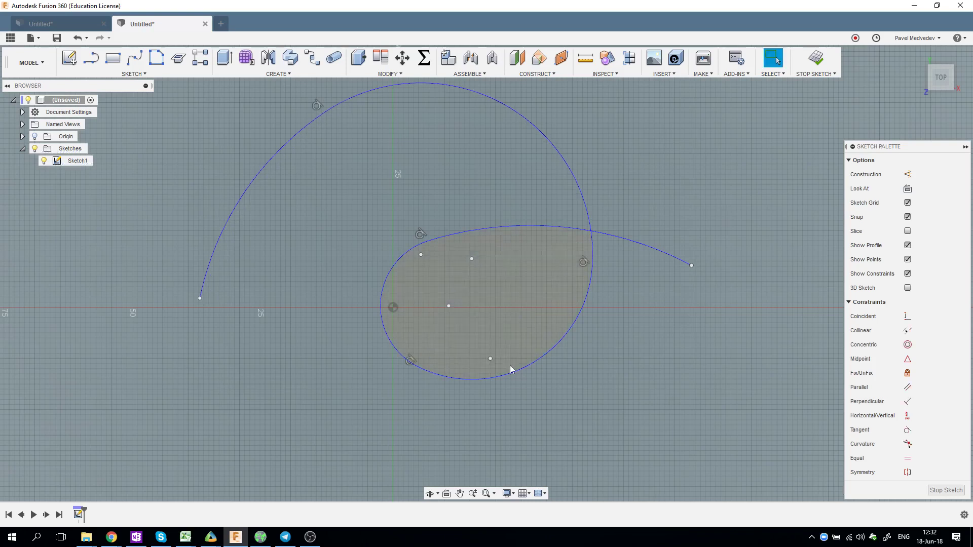
# Step: Select the closed loop profile and stop the sketch
pyautogui.moveTo(614, 367); pyautogui.dragTo(643, 396, button='middle')
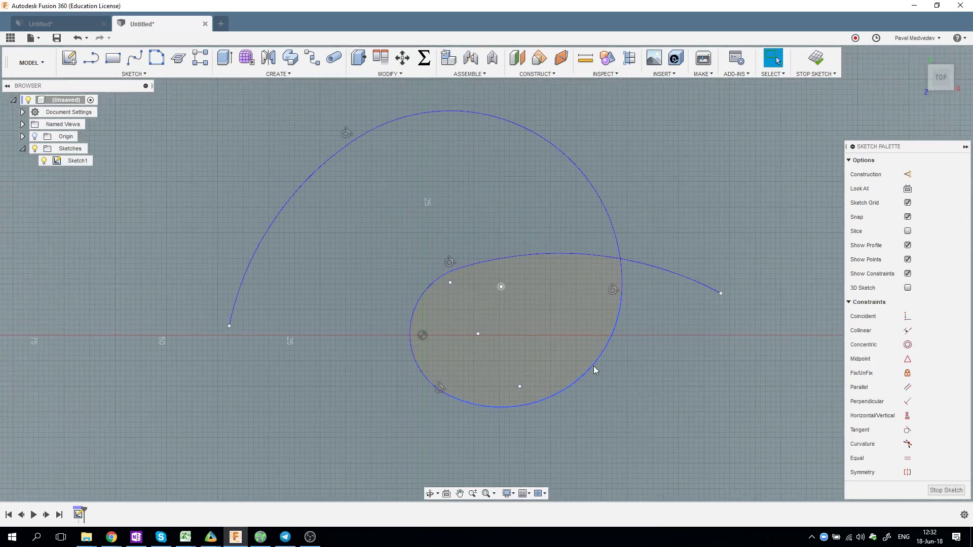
pyautogui.click(542, 385)
pyautogui.click(813, 60)
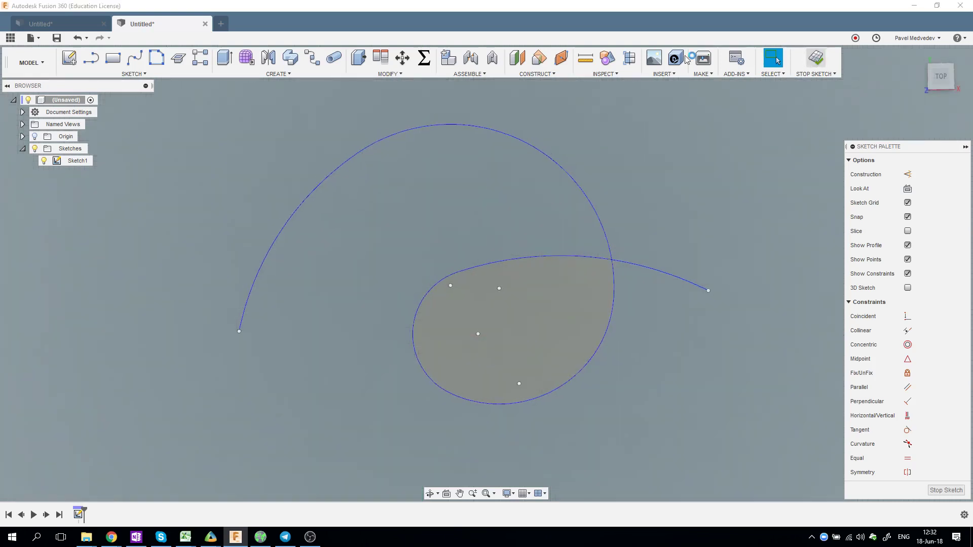
# Step: Start a Pipe without chain selection, picking the left arc, upper arc and lower curve as path
pyautogui.click(335, 58)
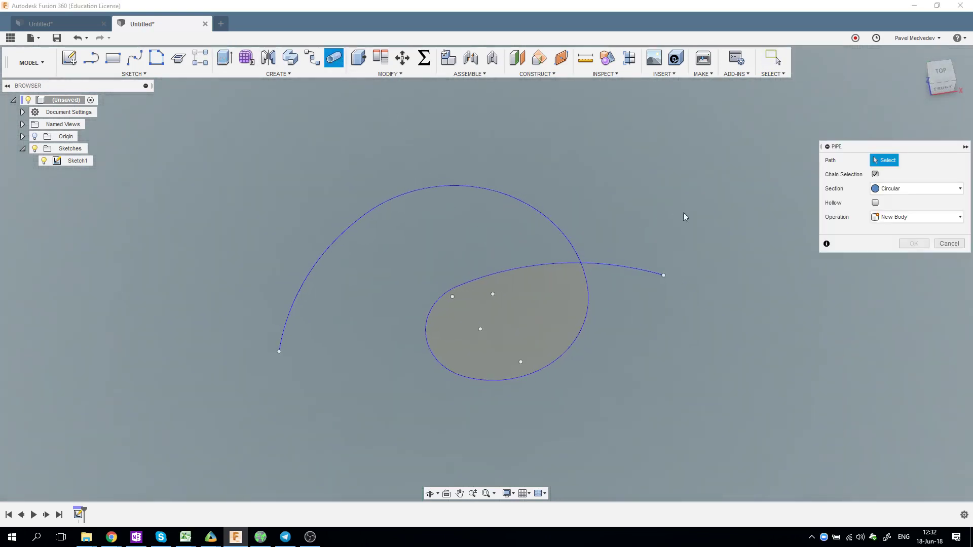
pyautogui.click(875, 174)
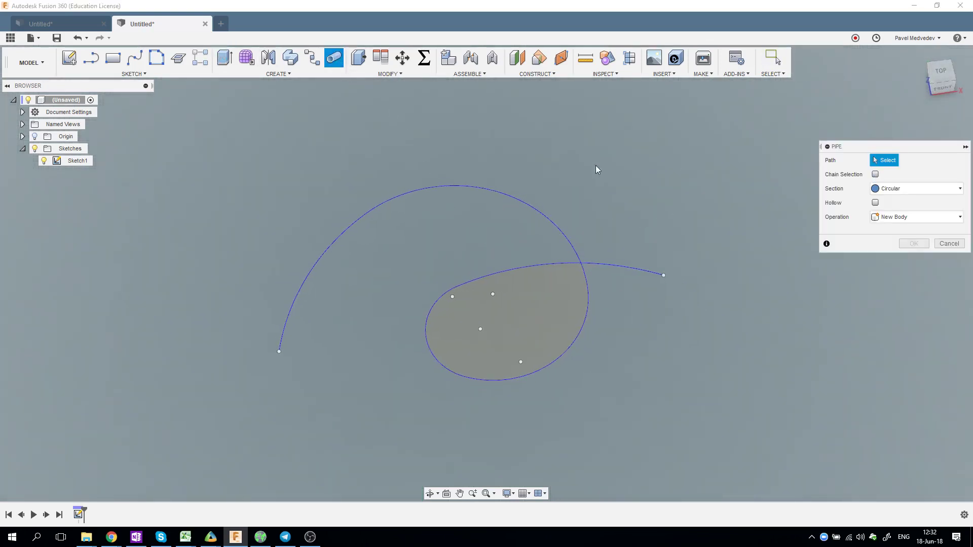
pyautogui.click(318, 259)
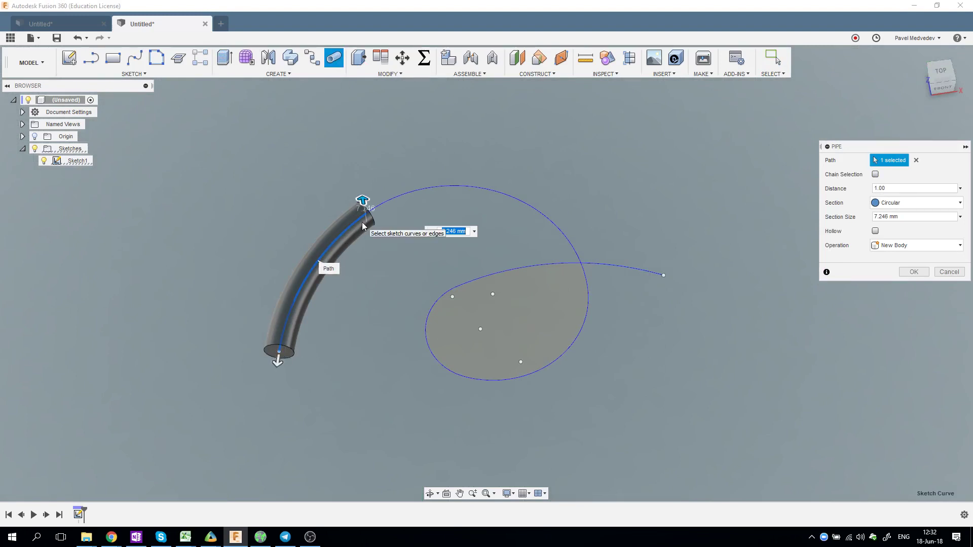
pyautogui.click(387, 204)
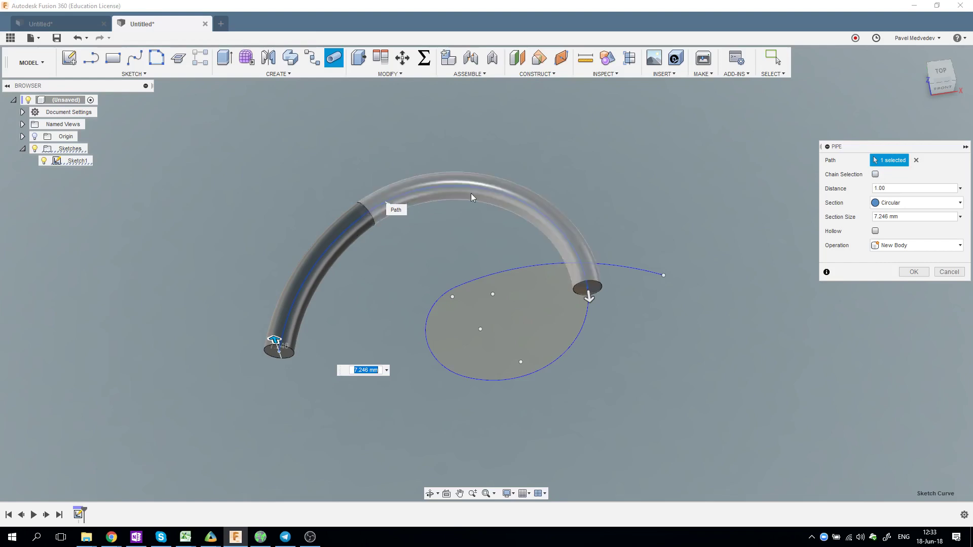
pyautogui.click(584, 331)
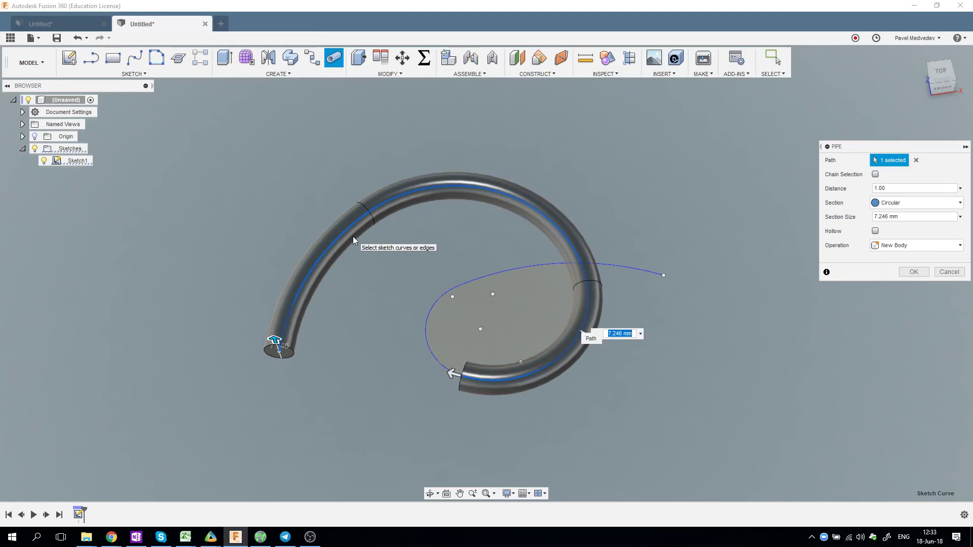
pyautogui.scroll(1, 353, 236)
pyautogui.scroll(1, 352, 232)
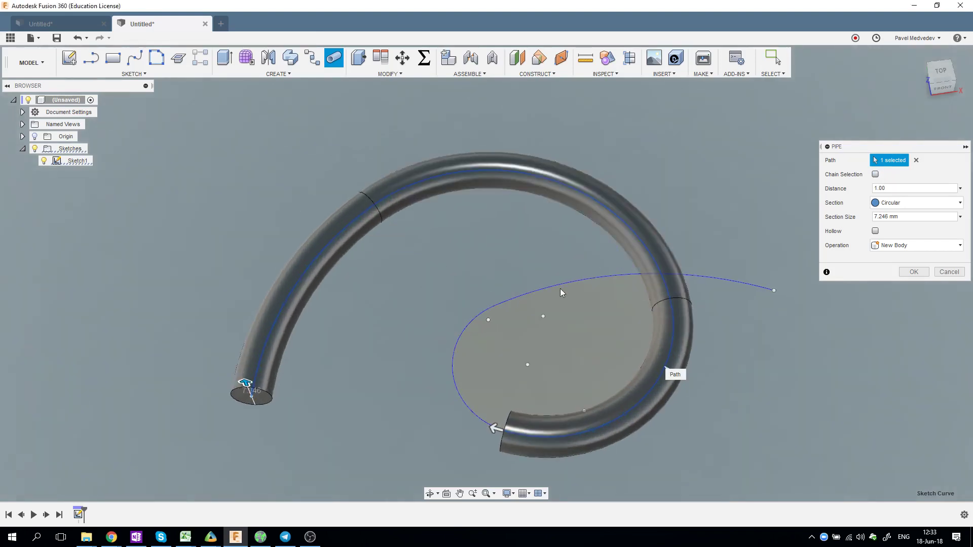
# Step: Add the loop's left part and long right curve, then create the 7.246 mm pipe body
pyautogui.click(454, 364)
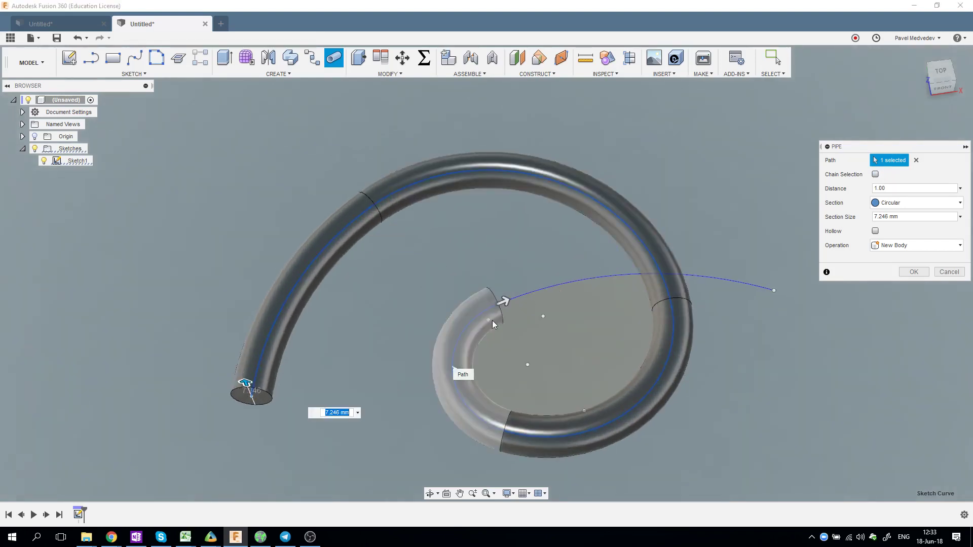
pyautogui.click(529, 292)
pyautogui.moveTo(744, 347); pyautogui.dragTo(667, 338, button='middle')
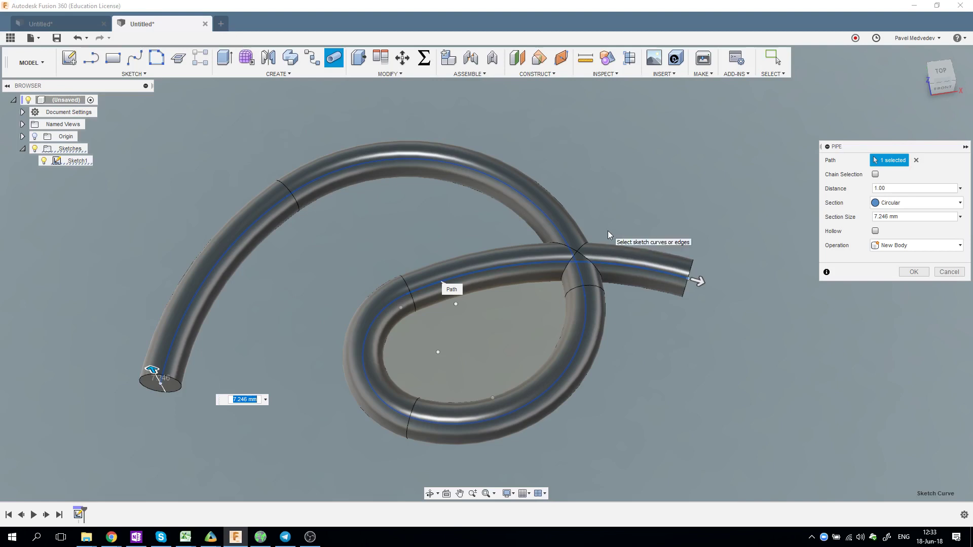
pyautogui.scroll(3, 602, 238)
pyautogui.scroll(-2, 601, 238)
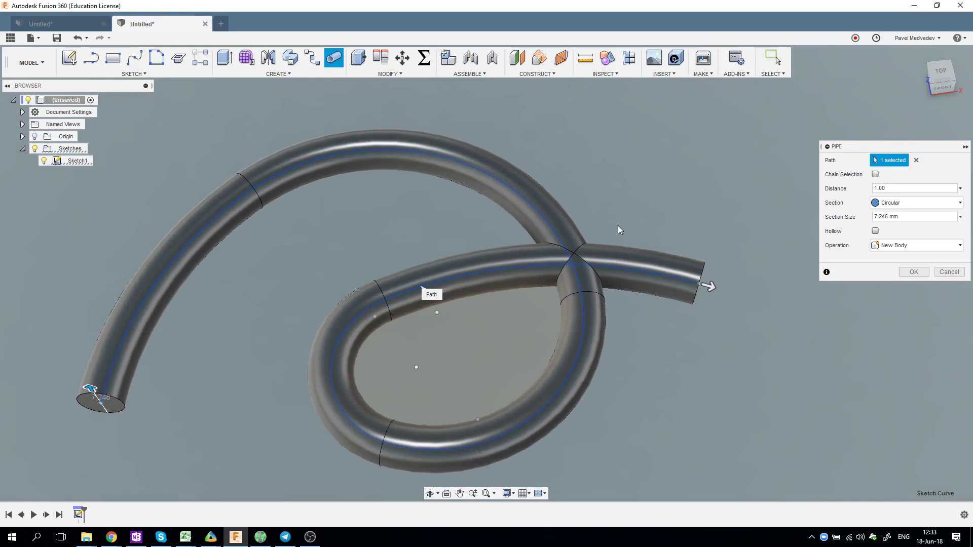
pyautogui.click(913, 272)
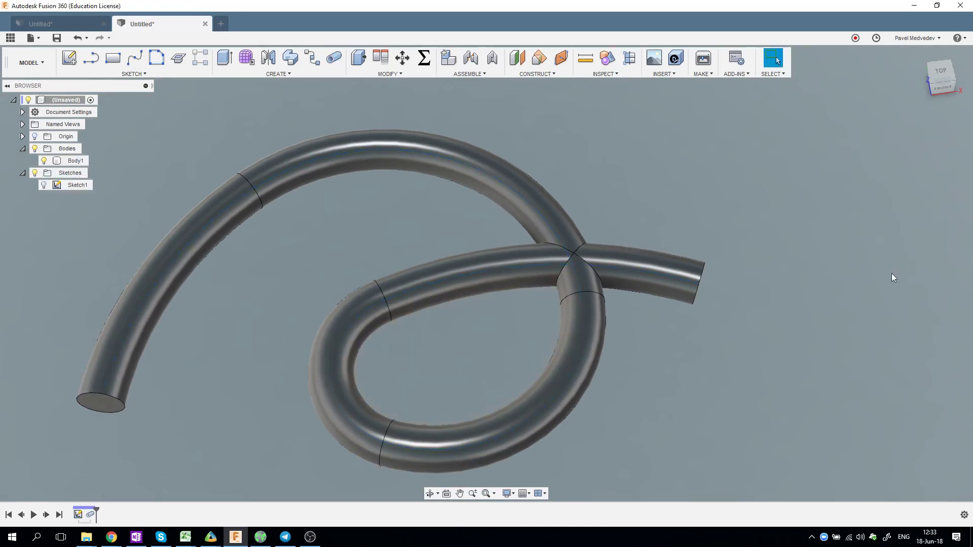
# Step: In the other design, edit Sketch1, drag the loop's top fit point up and right, and finish
pyautogui.click(40, 24)
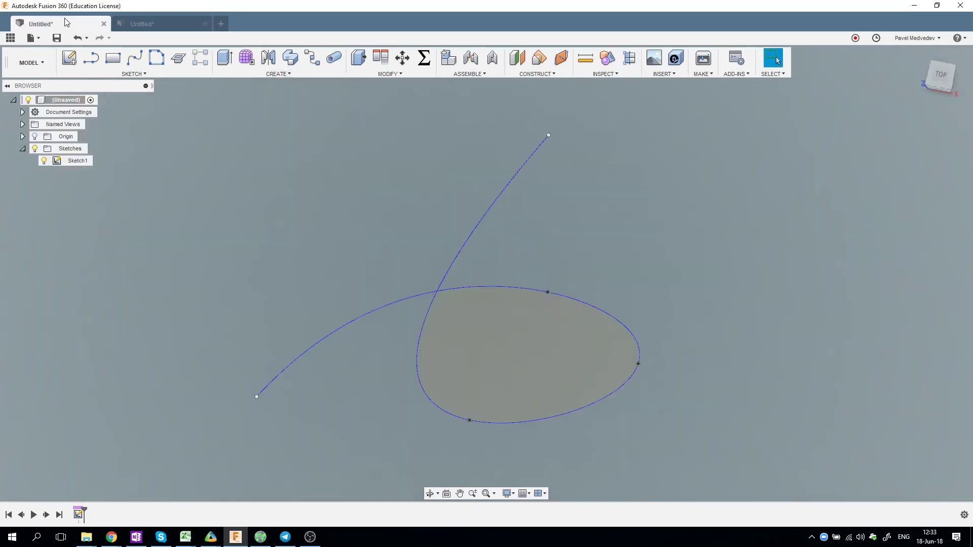
pyautogui.rightClick(59, 162)
pyautogui.click(87, 192)
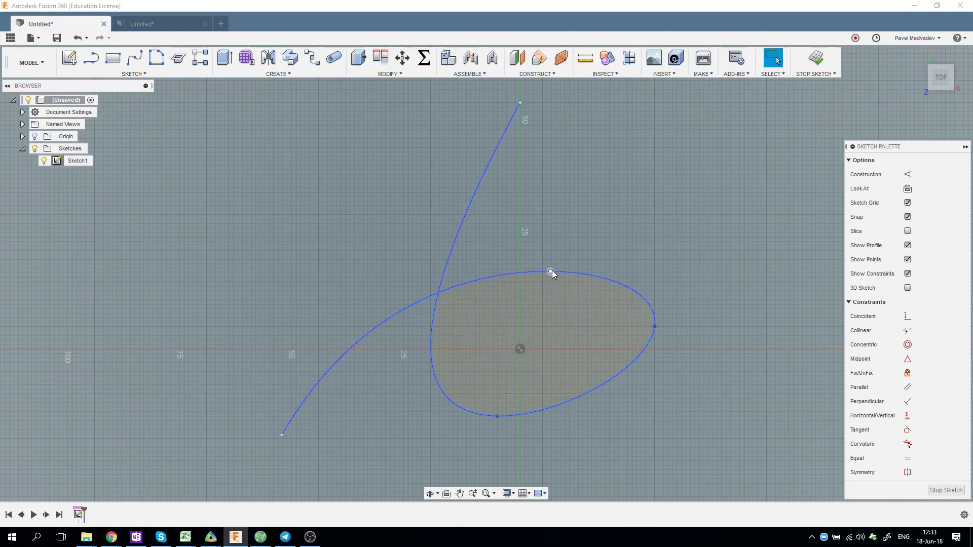
pyautogui.moveTo(551, 272); pyautogui.dragTo(556, 264)
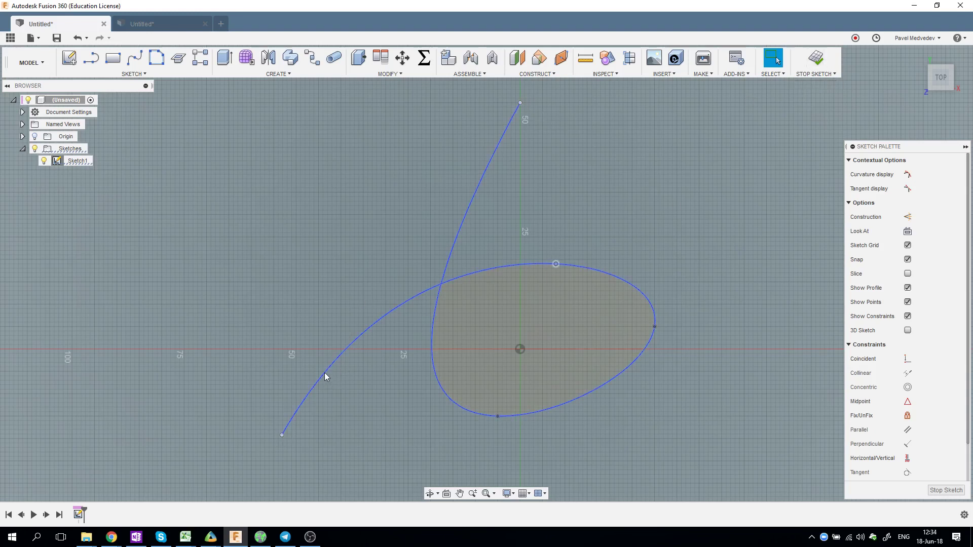
pyautogui.click(811, 61)
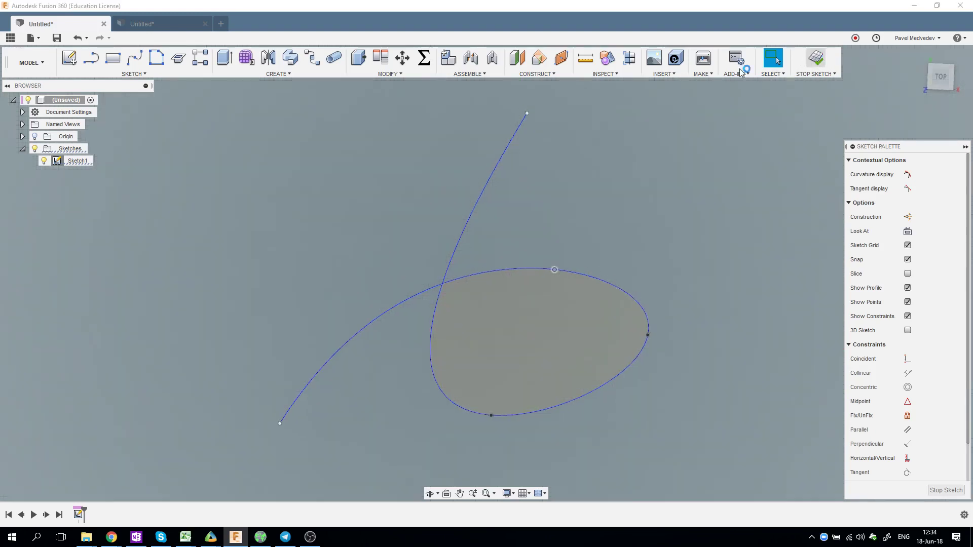
pyautogui.click(334, 58)
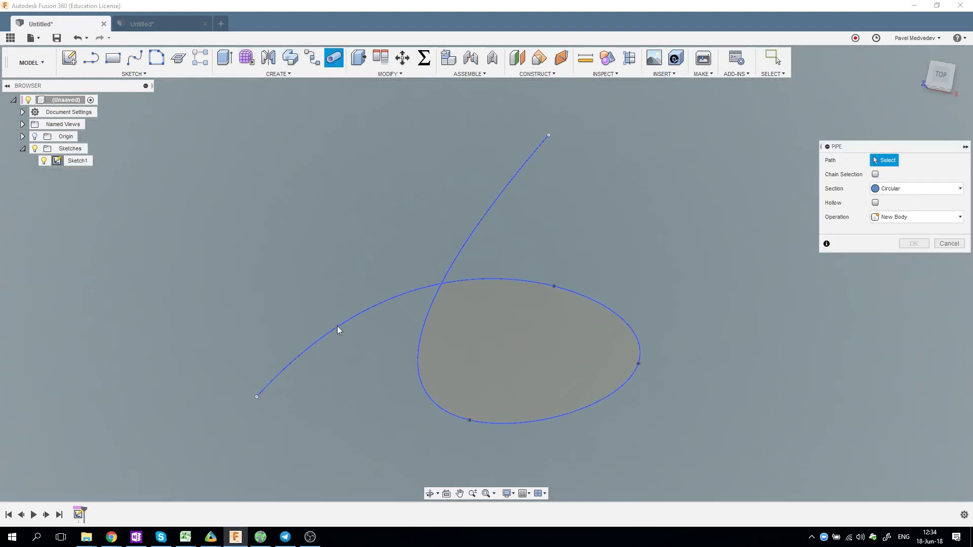
pyautogui.click(510, 283)
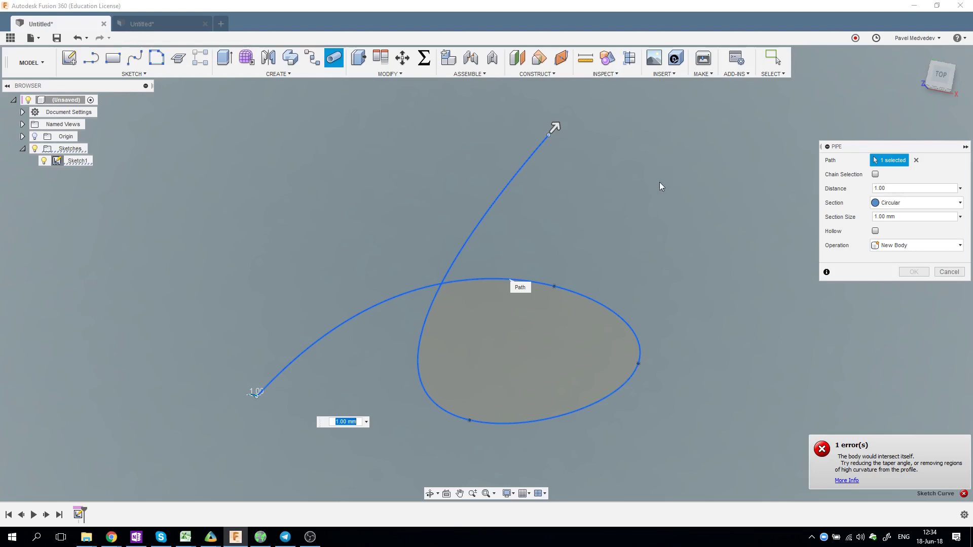
pyautogui.click(948, 272)
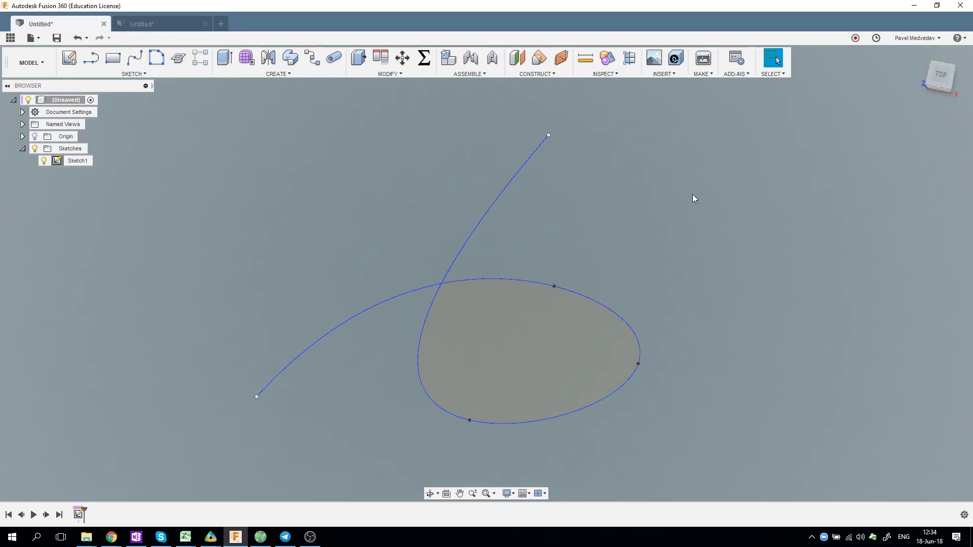
# Step: Reopen Sketch1 for editing and expand the sketch tools list
pyautogui.doubleClick(57, 161)
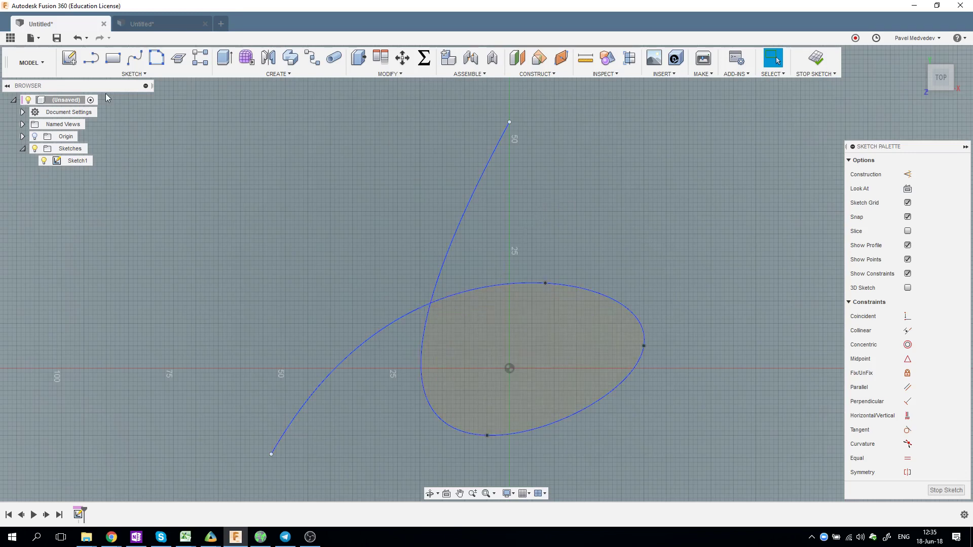
pyautogui.click(133, 74)
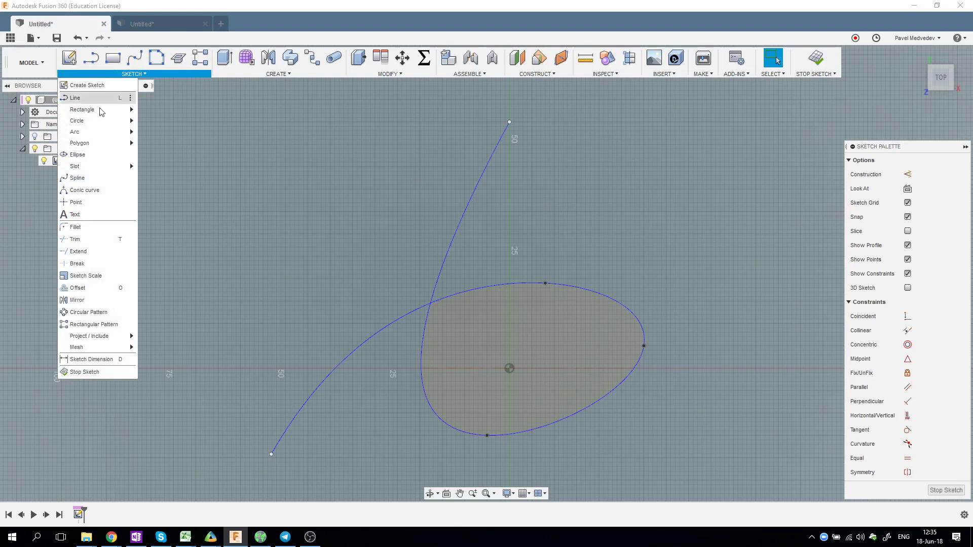
# Step: Break the crossing curves and delete the lower-left tail piece, leaving one open curve
pyautogui.click(97, 263)
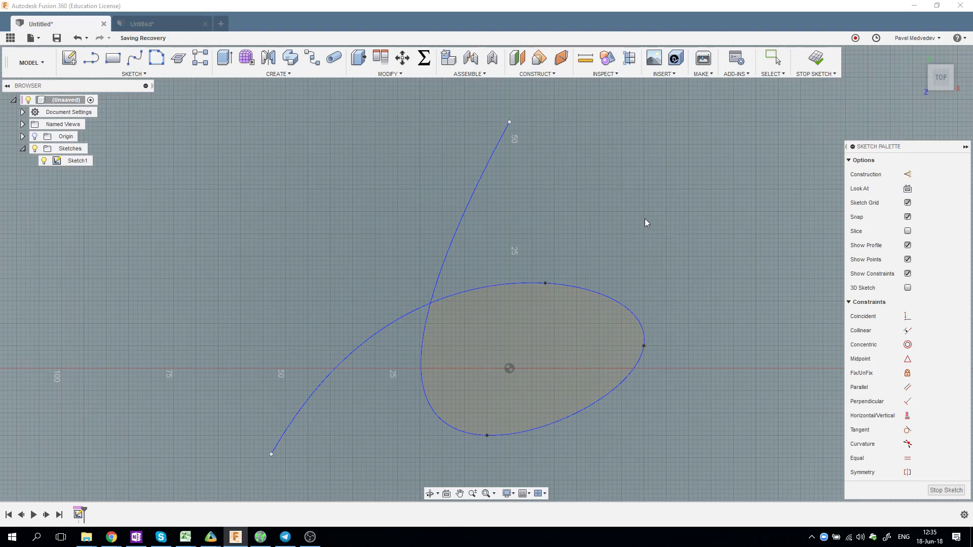
pyautogui.press('Escape')
pyautogui.click(272, 454)
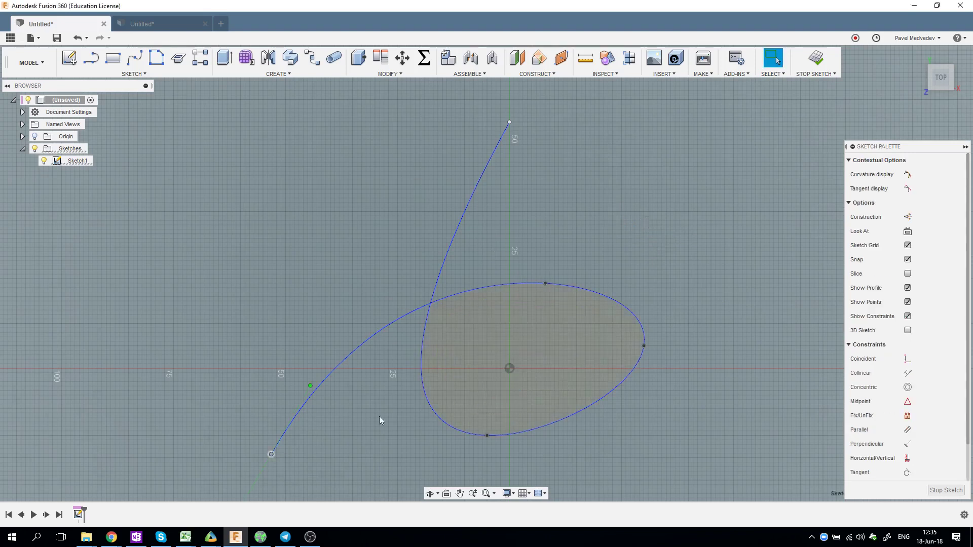
pyautogui.press('Delete')
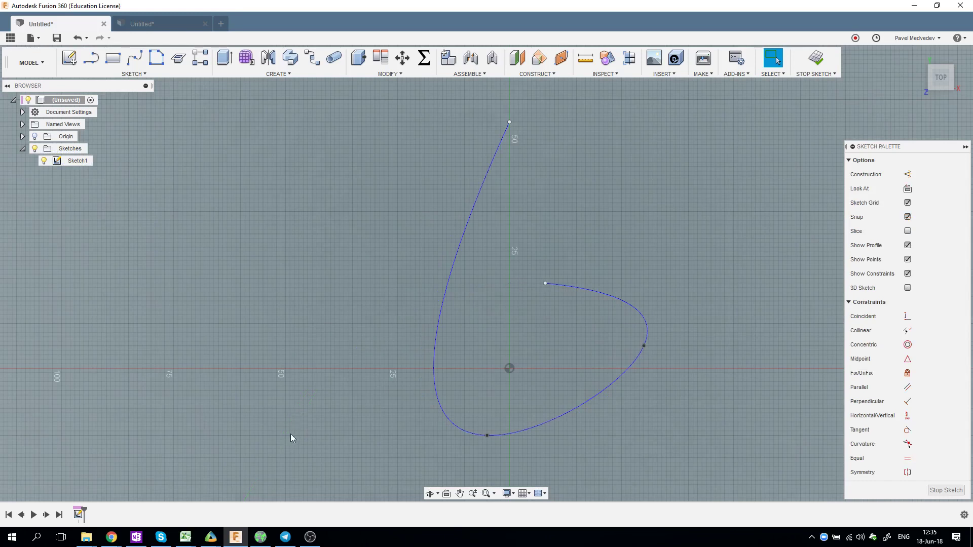
# Step: Draw a straight spline from the open curve's end to a point at the lower left
pyautogui.click(136, 62)
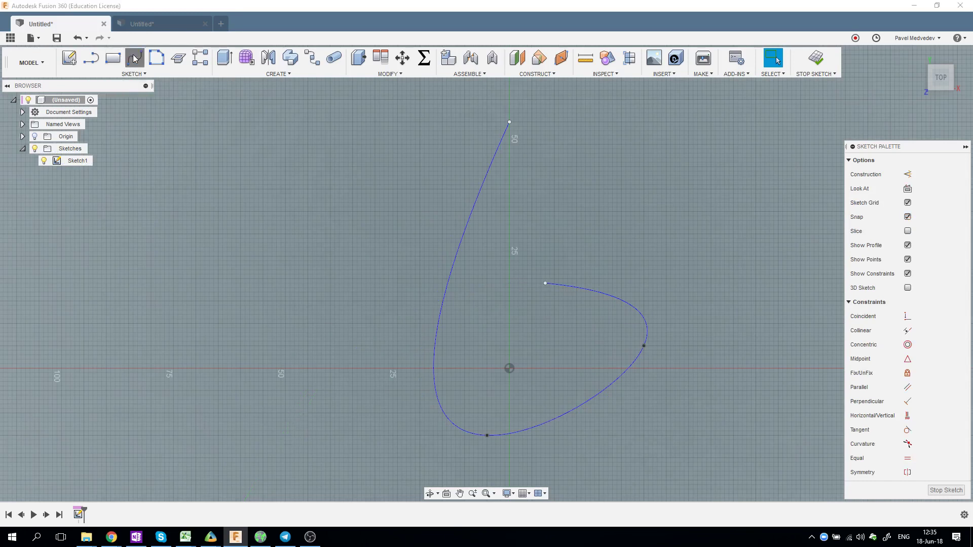
pyautogui.click(545, 284)
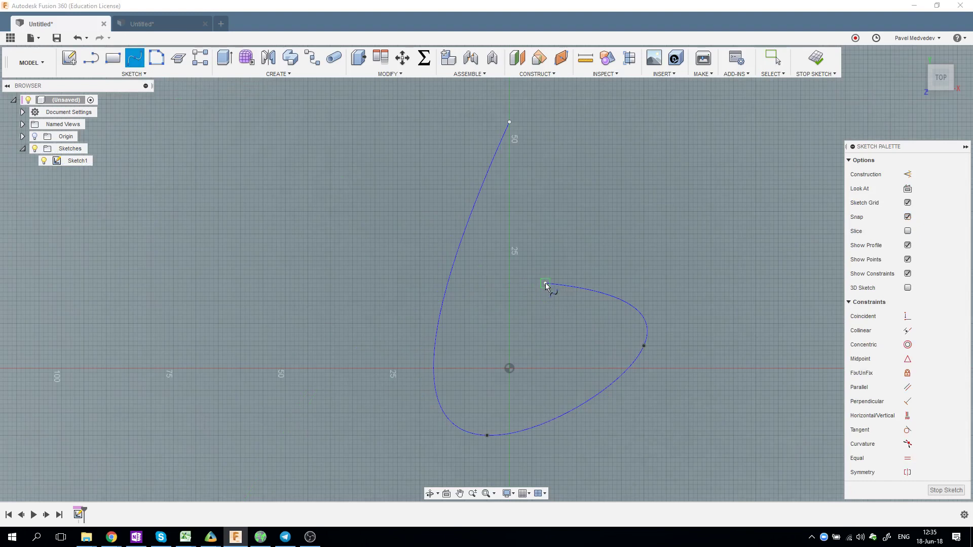
pyautogui.click(288, 353)
pyautogui.click(278, 330)
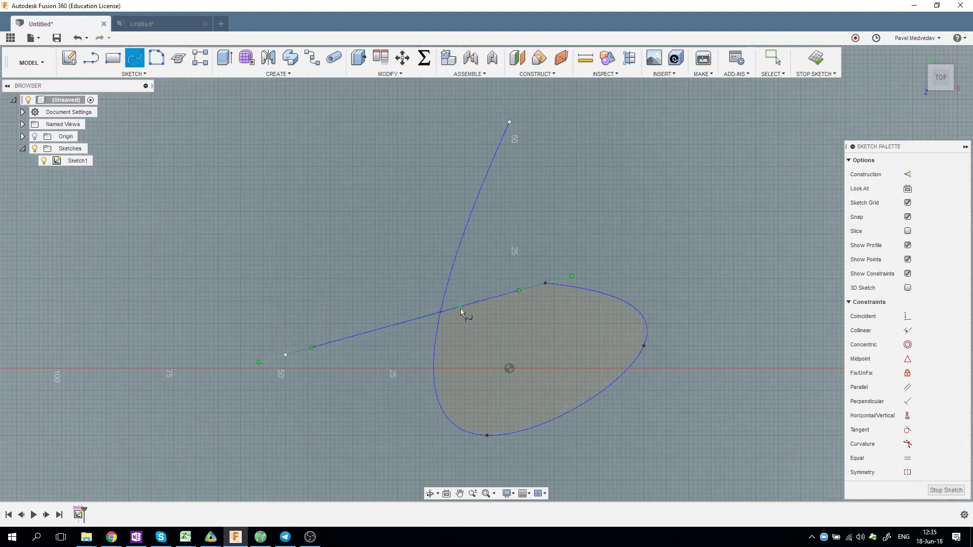
pyautogui.press('Escape')
pyautogui.click(483, 299)
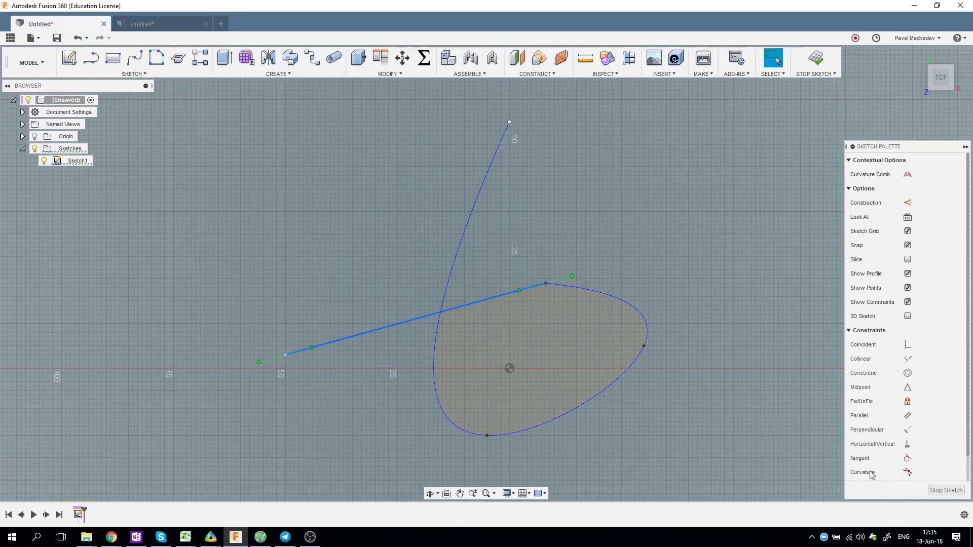
# Step: Join the new spline to the curve with a Curvature constraint, reshape the join, and exit the sketch
pyautogui.click(907, 473)
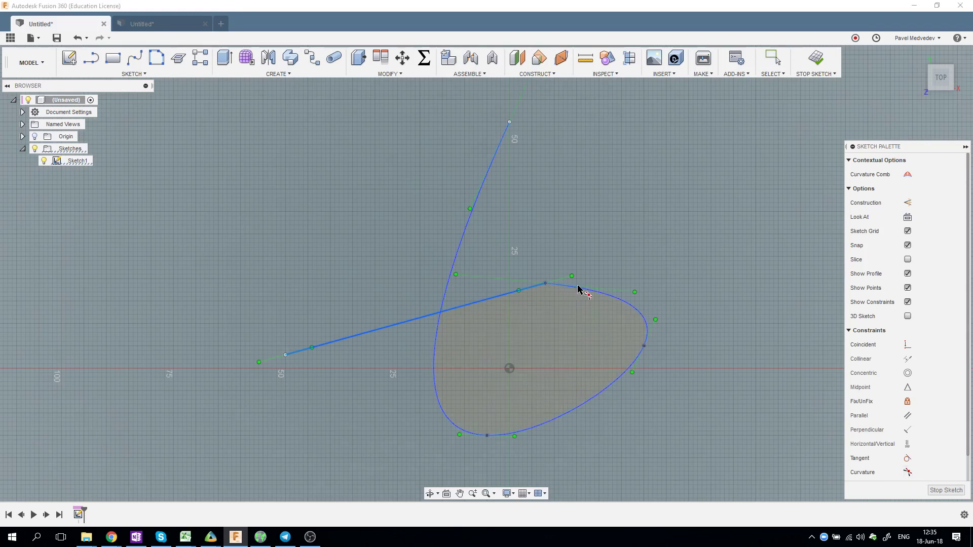
pyautogui.click(606, 293)
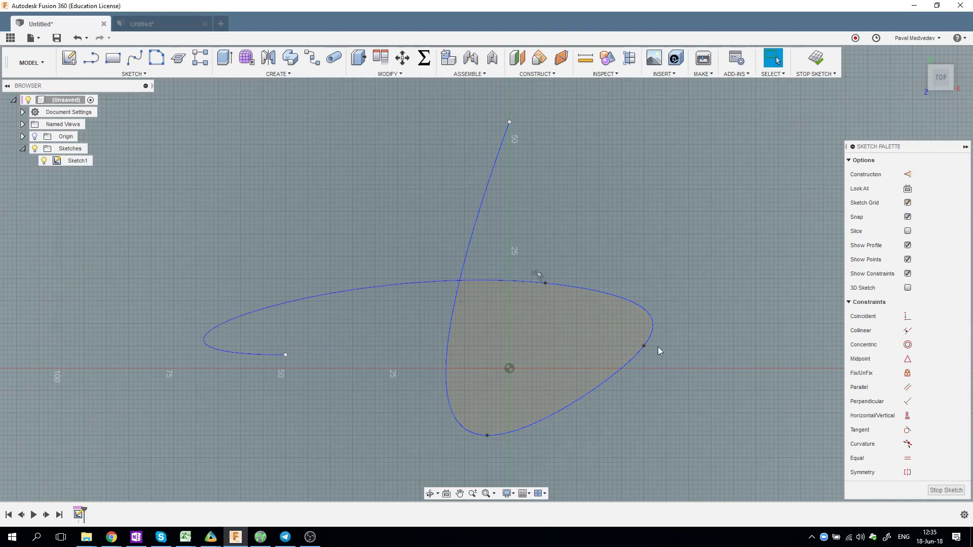
pyautogui.moveTo(644, 346); pyautogui.dragTo(617, 382)
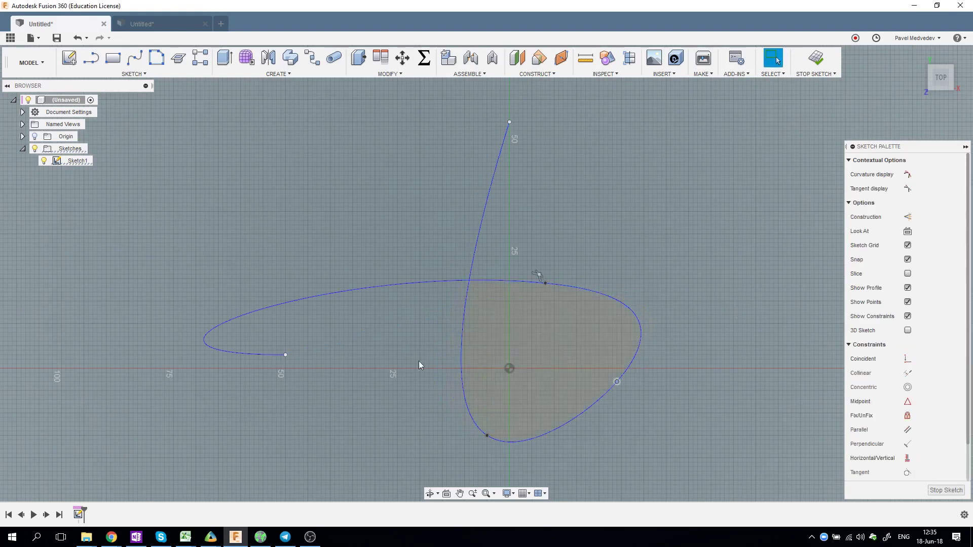
pyautogui.click(286, 355)
pyautogui.click(545, 283)
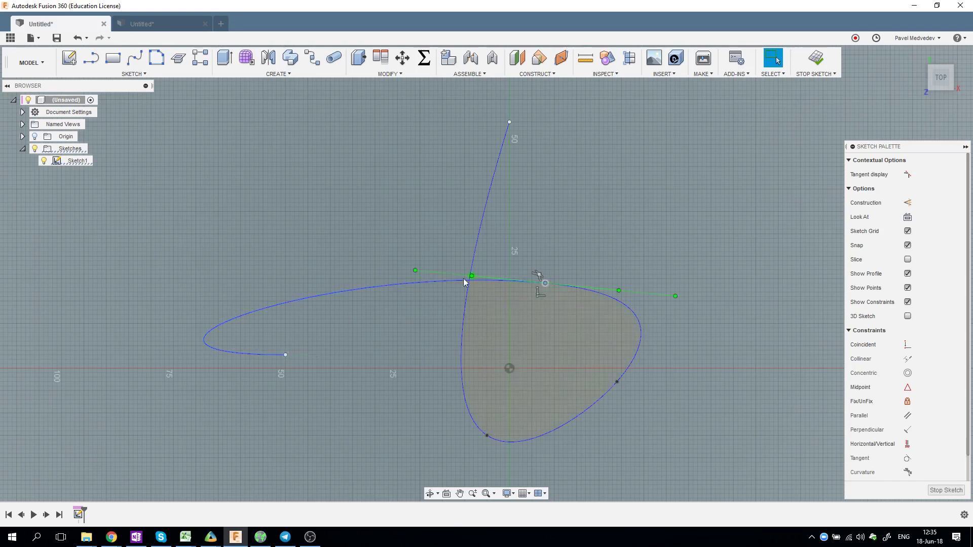
pyautogui.moveTo(463, 278)
pyautogui.mouseDown()
pyautogui.moveTo(435, 271)
pyautogui.moveTo(478, 274)
pyautogui.mouseUp()
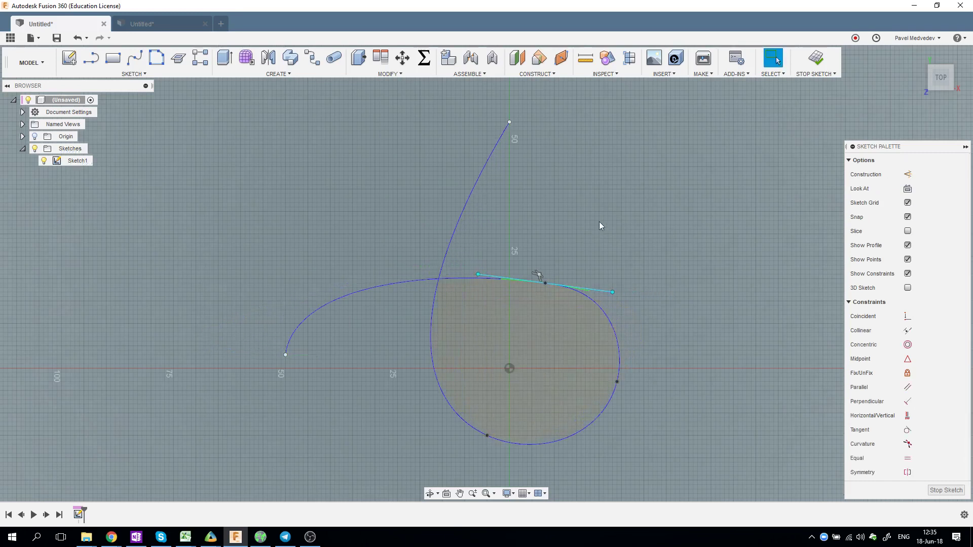
pyautogui.click(817, 60)
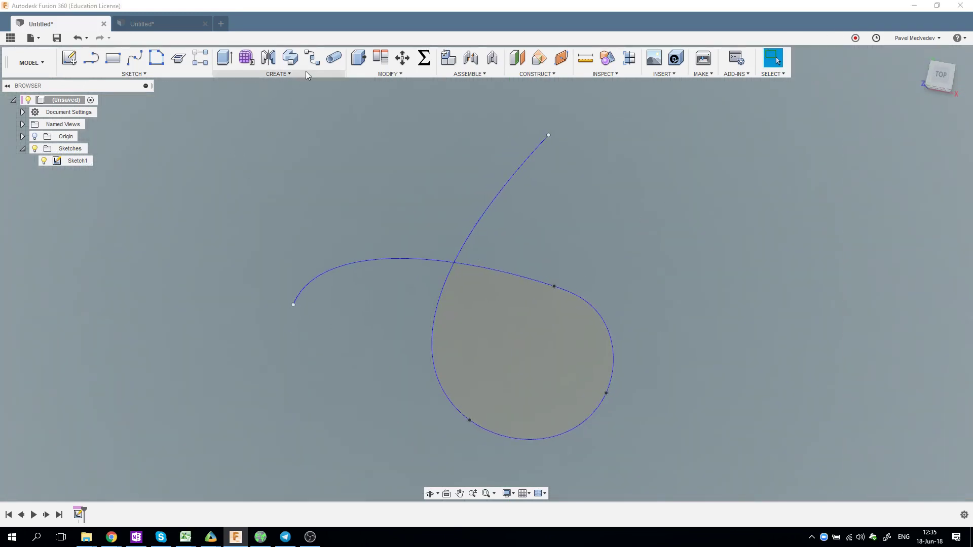
# Step: Create a Pipe along the looped spline with a 6 mm section size, then orbit to view it
pyautogui.click(333, 56)
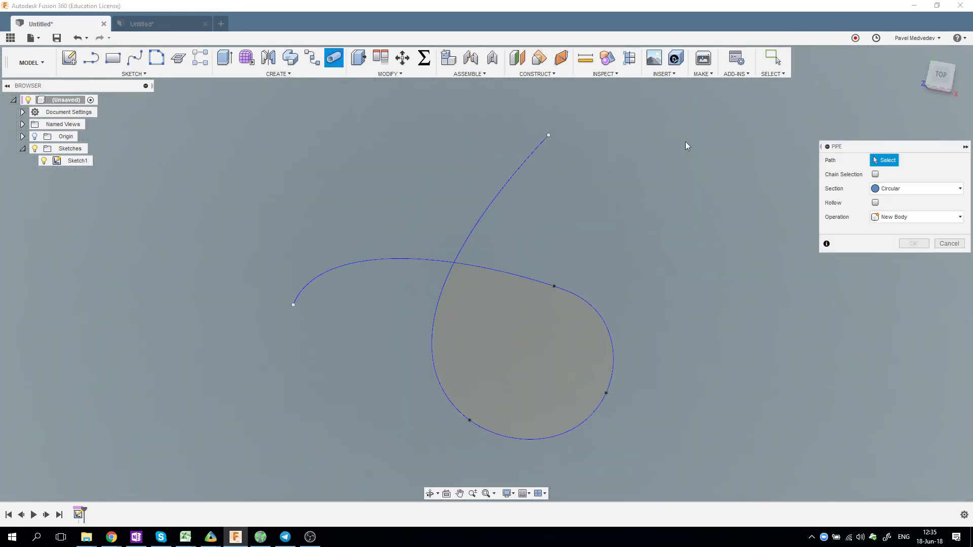
pyautogui.click(370, 260)
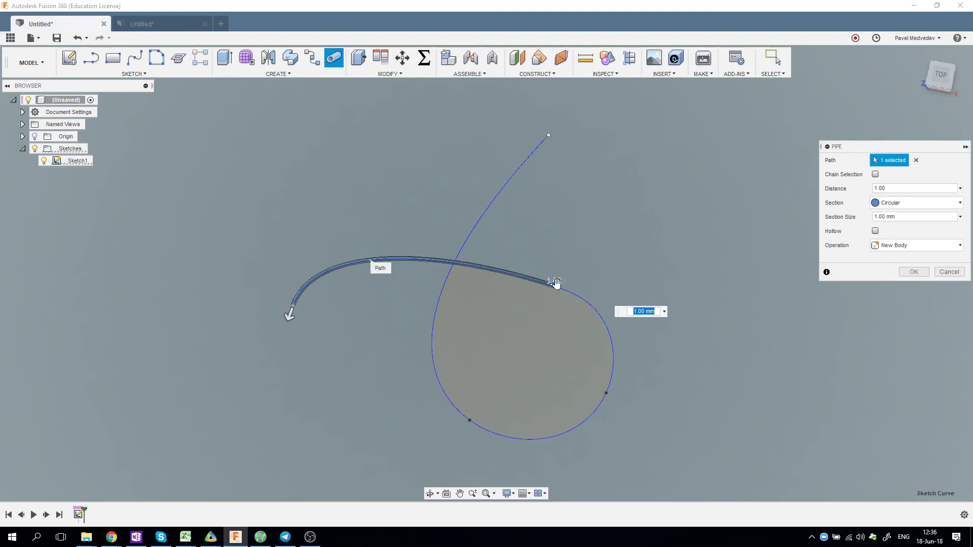
pyautogui.moveTo(555, 285); pyautogui.dragTo(589, 299)
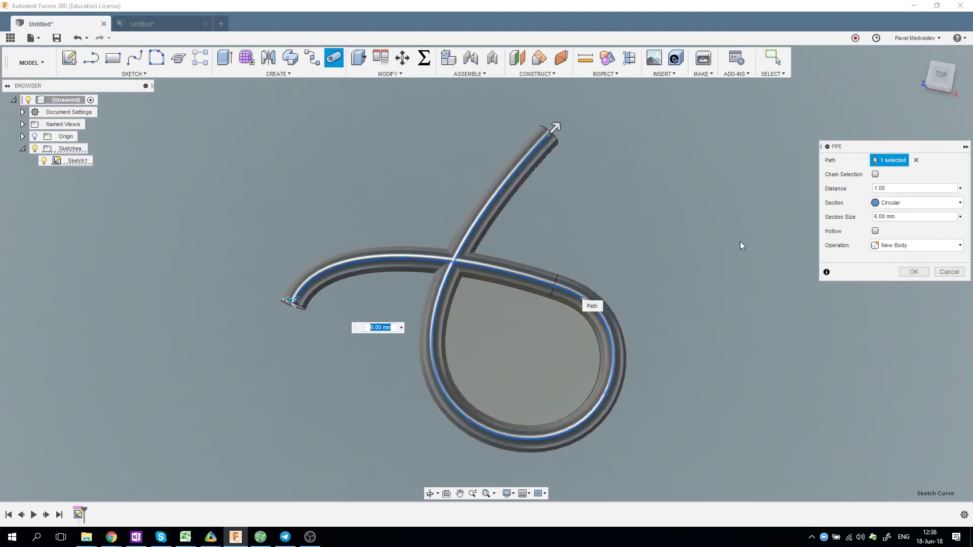
pyautogui.click(917, 272)
pyautogui.moveTo(718, 266)
pyautogui.keyDown('shift'); pyautogui.mouseDown(button='middle')
pyautogui.moveTo(677, 255)
pyautogui.moveTo(684, 250)
pyautogui.mouseUp(button='middle'); pyautogui.keyUp('shift')
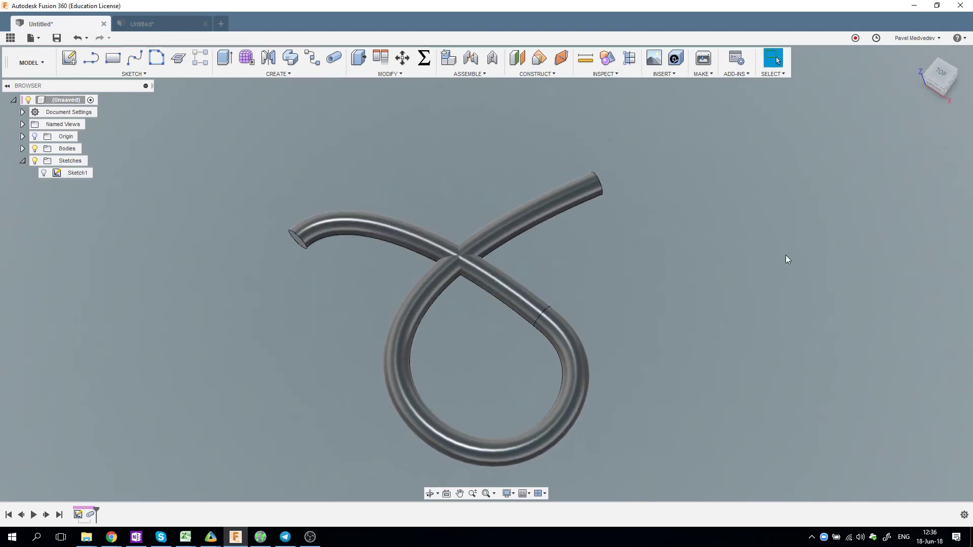
# Step: Zoom in on the pipe's self-crossing, then switch to the other Untitled design
pyautogui.scroll(3, 568, 254)
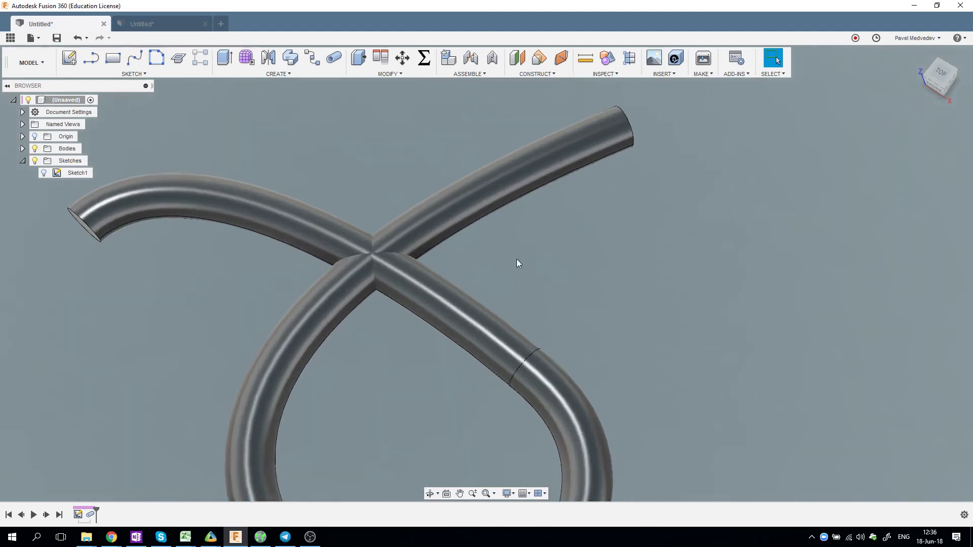
pyautogui.moveTo(516, 261)
pyautogui.mouseDown(button='middle')
pyautogui.moveTo(646, 244)
pyautogui.moveTo(482, 255)
pyautogui.moveTo(427, 305)
pyautogui.mouseUp(button='middle')
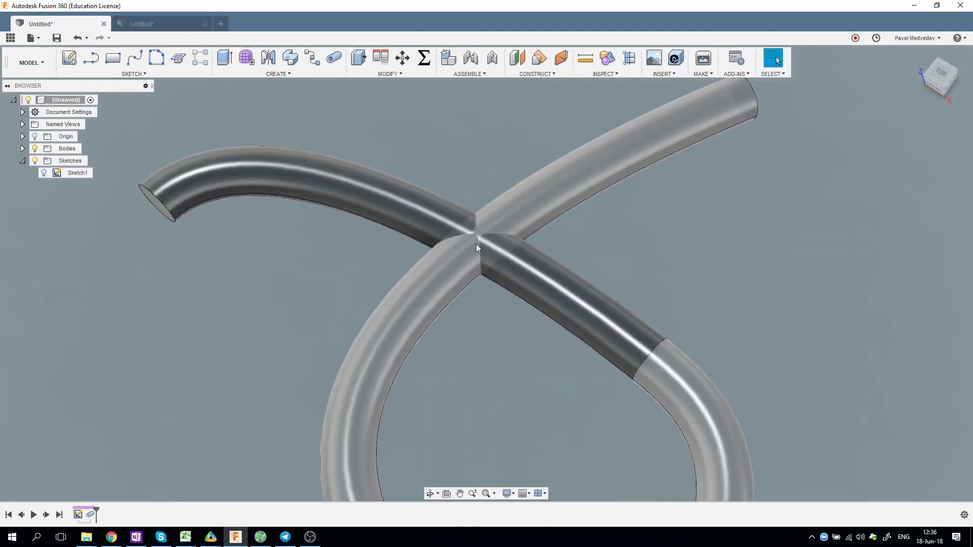
pyautogui.scroll(3, 476, 244)
pyautogui.scroll(1, 478, 249)
pyautogui.scroll(1, 500, 269)
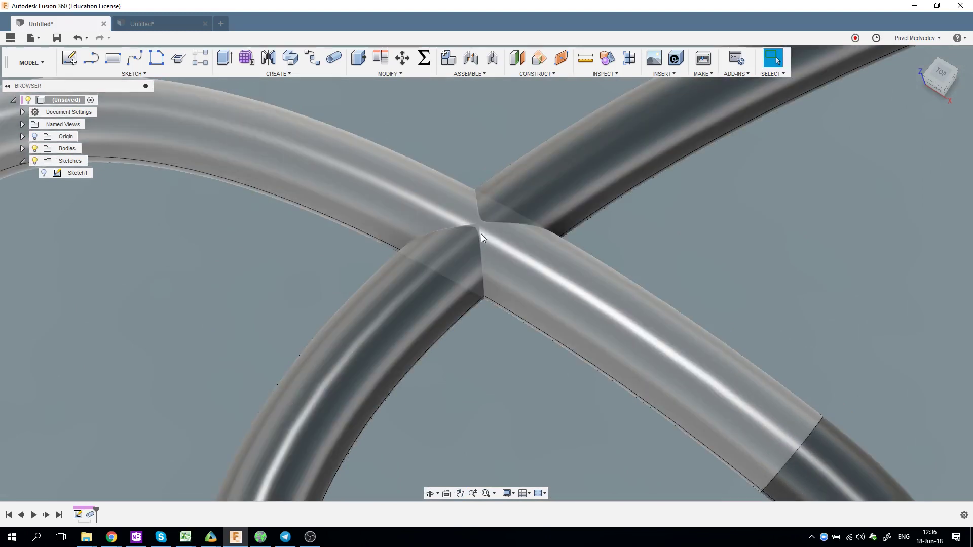
pyautogui.keyDown('shift'); pyautogui.moveTo(481, 233); pyautogui.dragTo(480, 250, button='middle'); pyautogui.keyUp('shift')
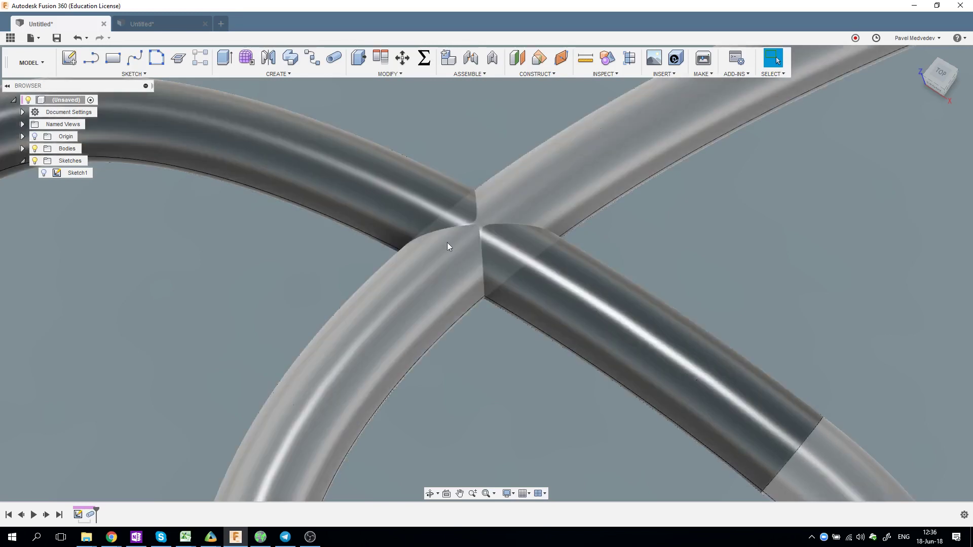
pyautogui.click(159, 21)
pyautogui.scroll(5, 583, 267)
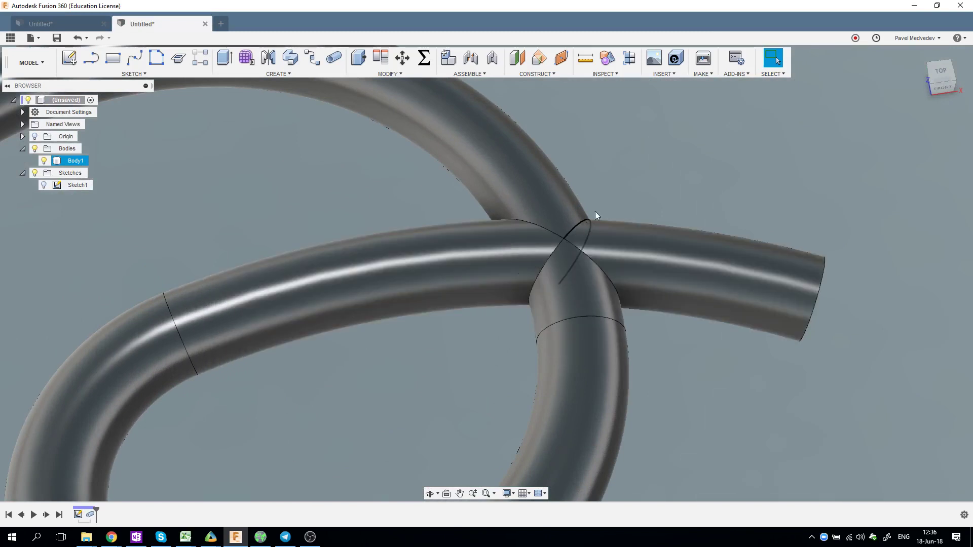
# Step: Try a 4 mm fillet on the pipe-crossing junction edge, then switch back to the first design
pyautogui.moveTo(593, 213); pyautogui.dragTo(537, 236, button='middle')
pyautogui.click(421, 73)
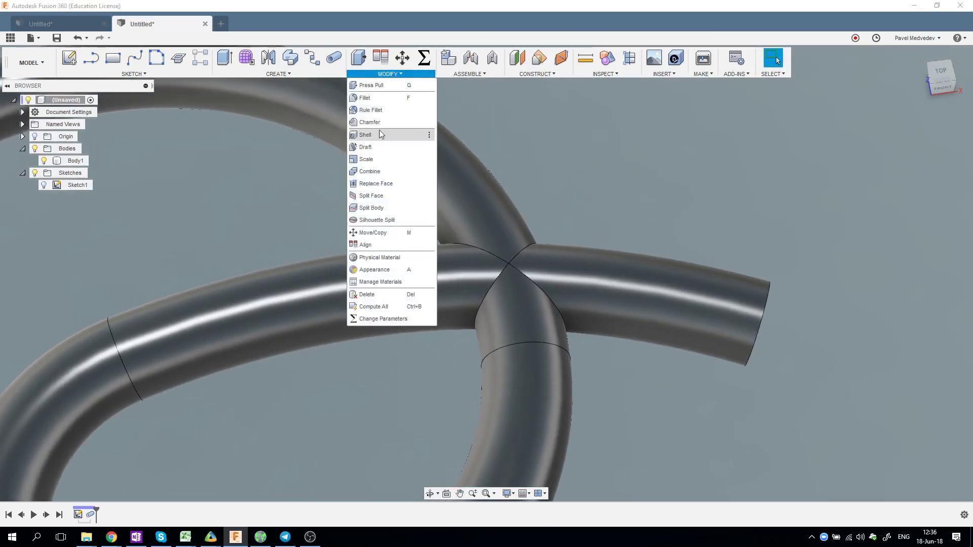
pyautogui.click(373, 97)
pyautogui.click(520, 248)
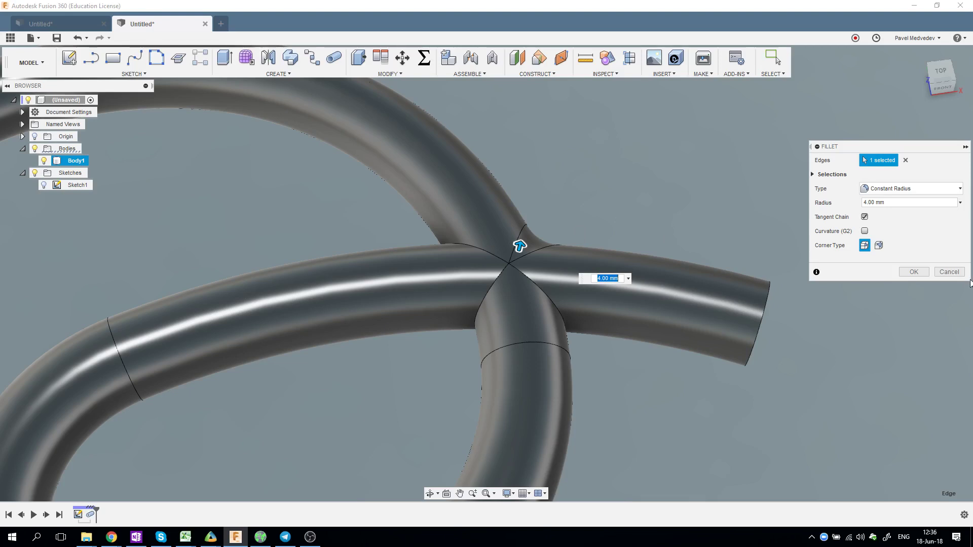
pyautogui.click(914, 272)
pyautogui.click(63, 26)
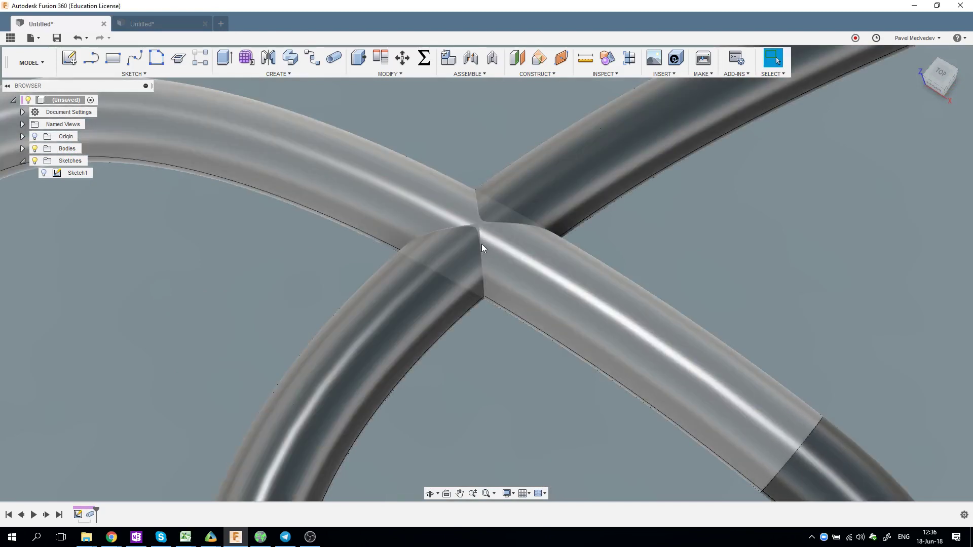
# Step: Zoom out and pan to frame the whole looped pipe in the first design
pyautogui.scroll(-10, 481, 253)
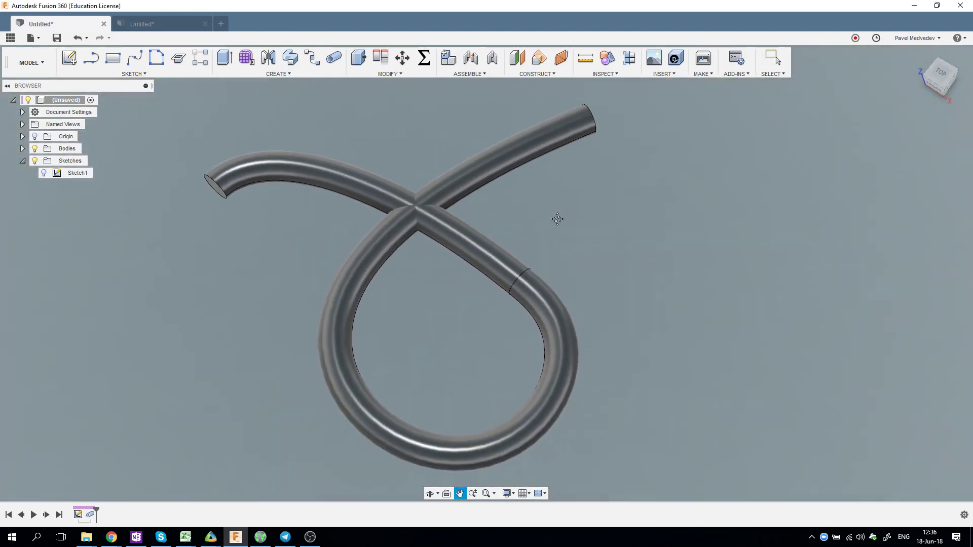
pyautogui.moveTo(578, 247); pyautogui.dragTo(579, 218)
pyautogui.press('Escape')
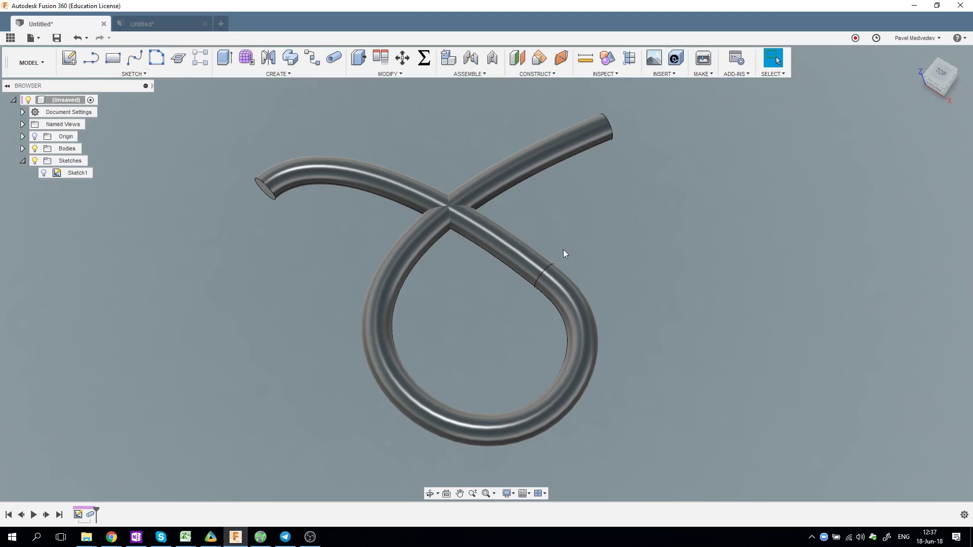
# Step: Switch to the second design and zoom out to frame its complete pipe knot
pyautogui.click(153, 27)
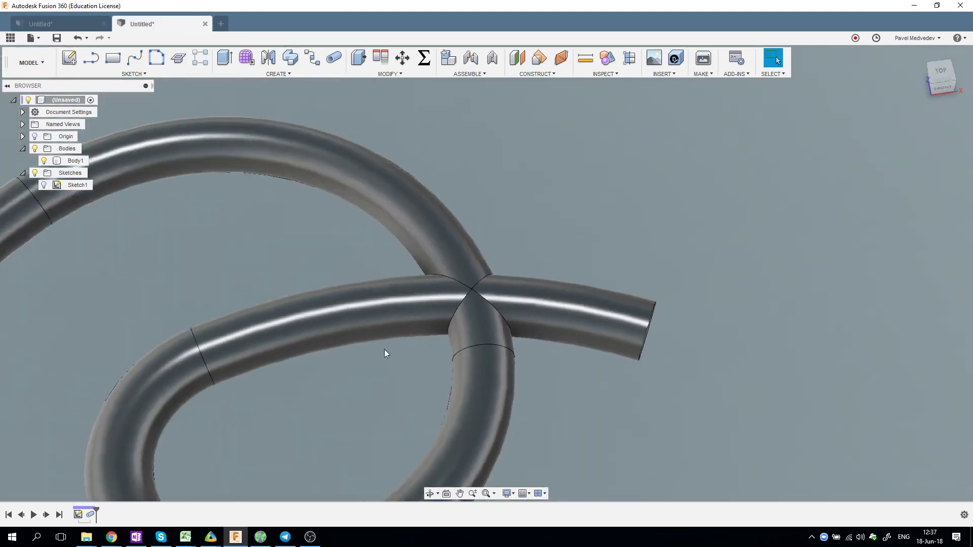
pyautogui.scroll(-3, 384, 349)
pyautogui.moveTo(365, 382); pyautogui.dragTo(533, 338, button='middle')
pyautogui.scroll(-1, 534, 338)
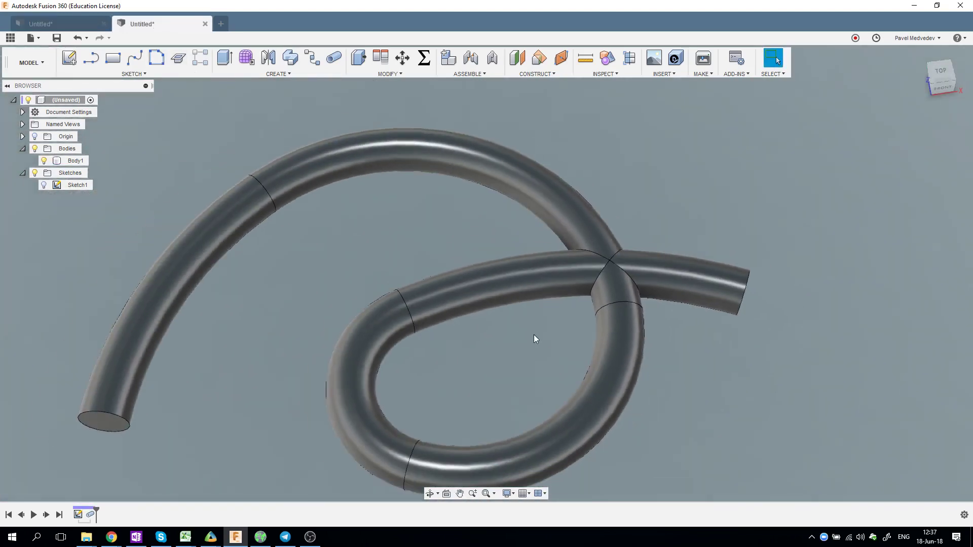
pyautogui.scroll(-2, 534, 339)
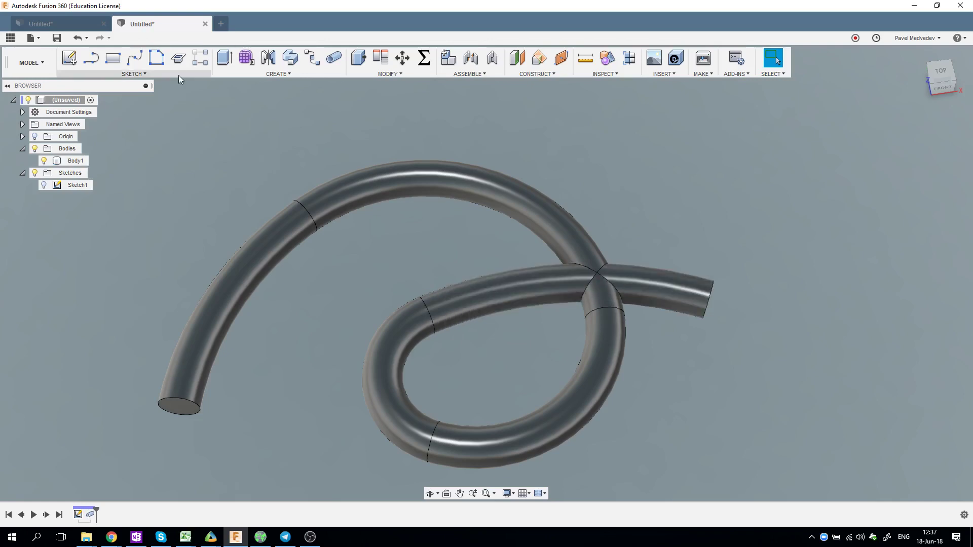
# Step: Return to the first design and orbit to a tilted view of its self-crossing 6 mm pipe
pyautogui.click(55, 25)
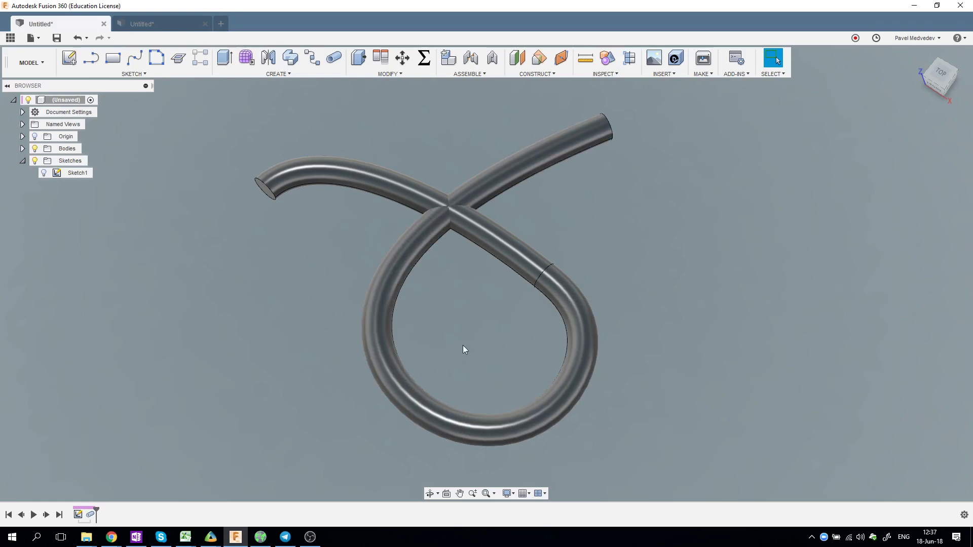
pyautogui.moveTo(463, 345)
pyautogui.keyDown('shift'); pyautogui.mouseDown(button='middle')
pyautogui.moveTo(481, 326)
pyautogui.moveTo(456, 306)
pyautogui.mouseUp(button='middle'); pyautogui.keyUp('shift')
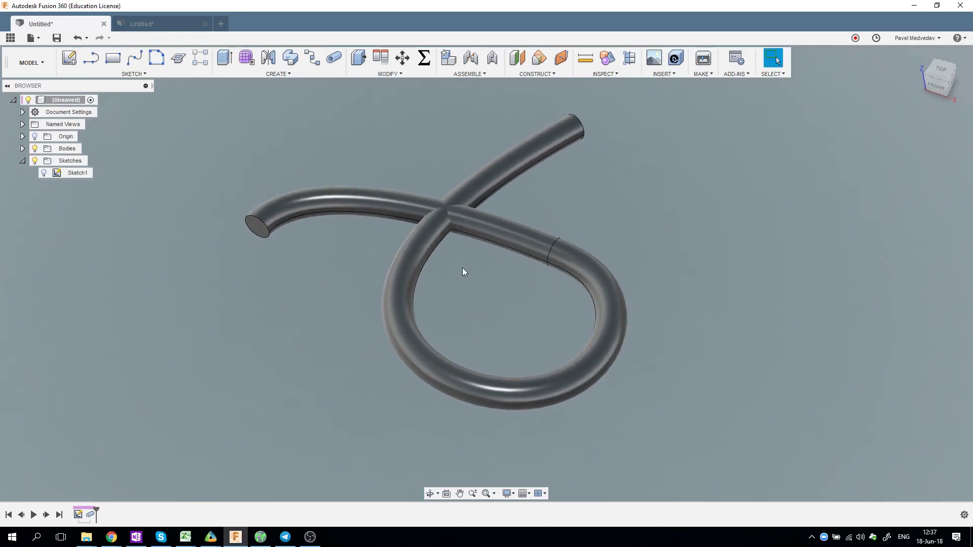